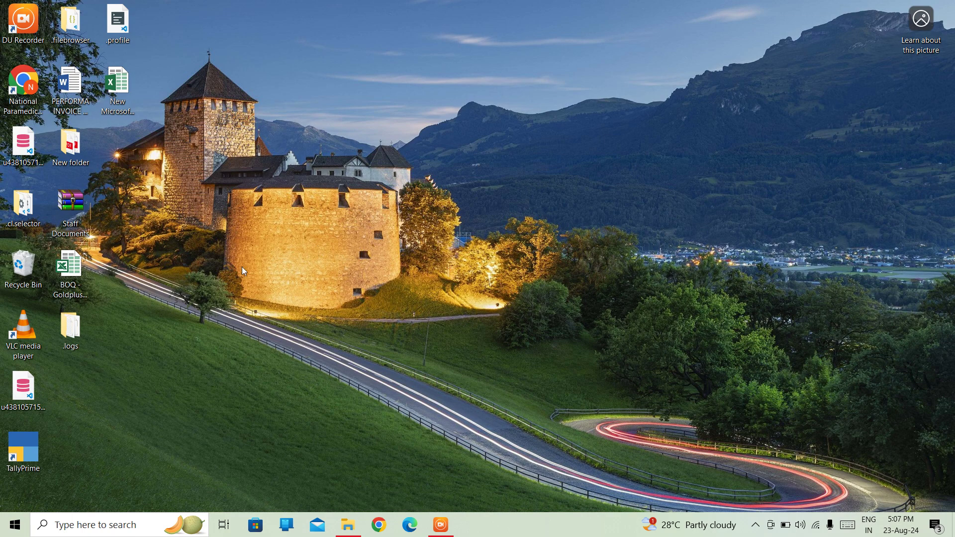
Launch TallyPrime and reach the Gateway of Tally for the company National Enterprises
double_click(21, 443)
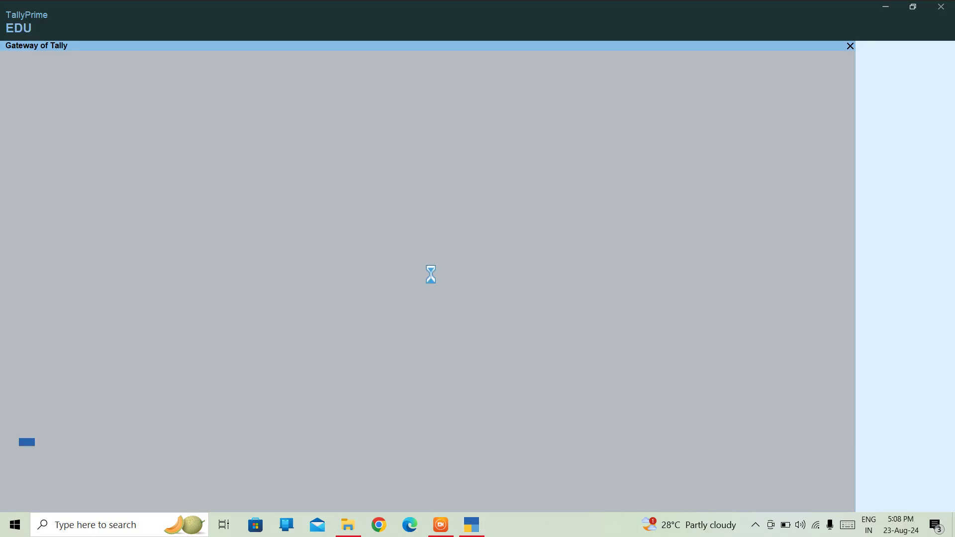
key(Return)
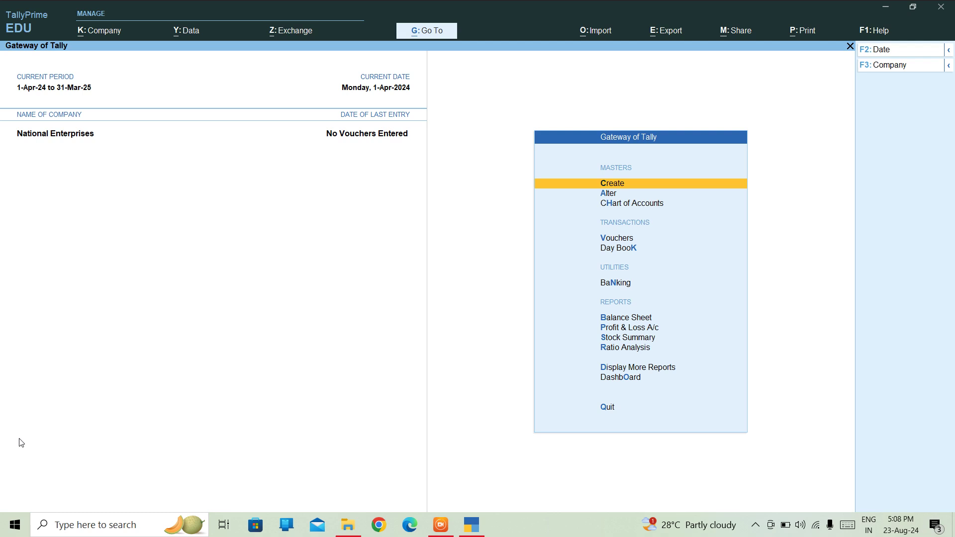
key(Return)
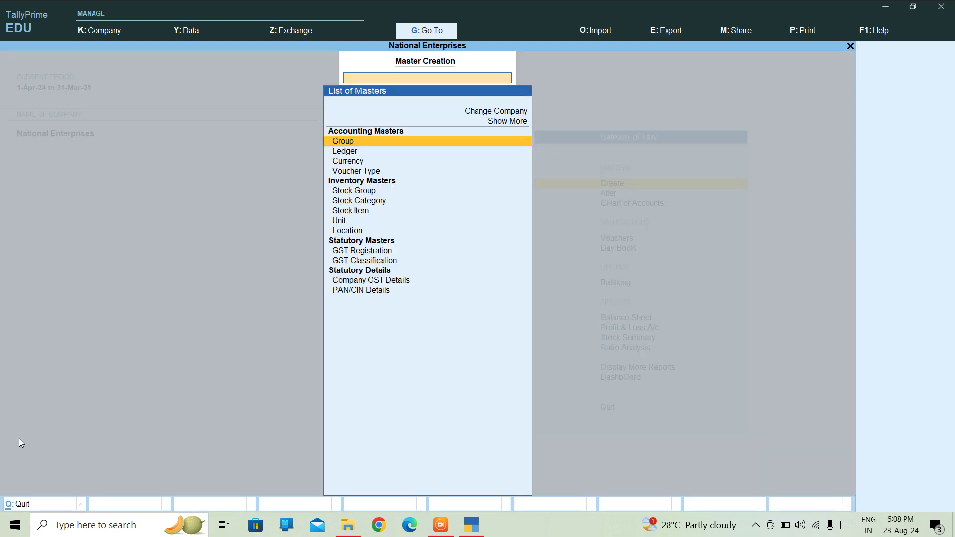
key(Down)
key(Return)
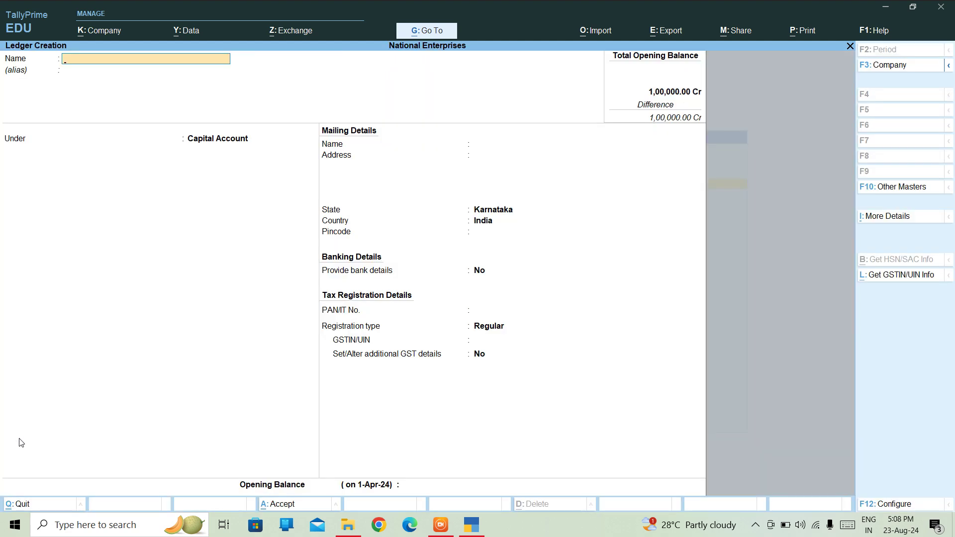
key(Escape)
key(Return)
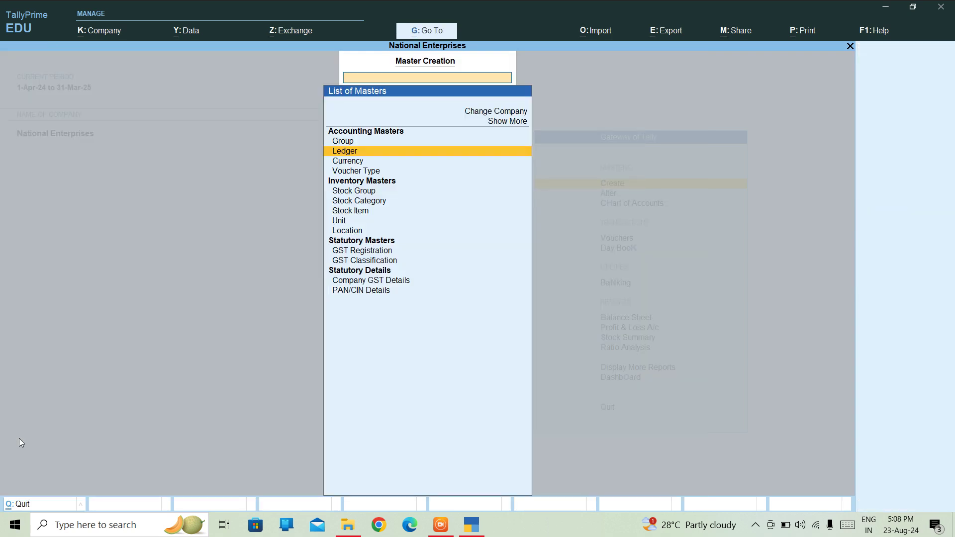
key(Down)
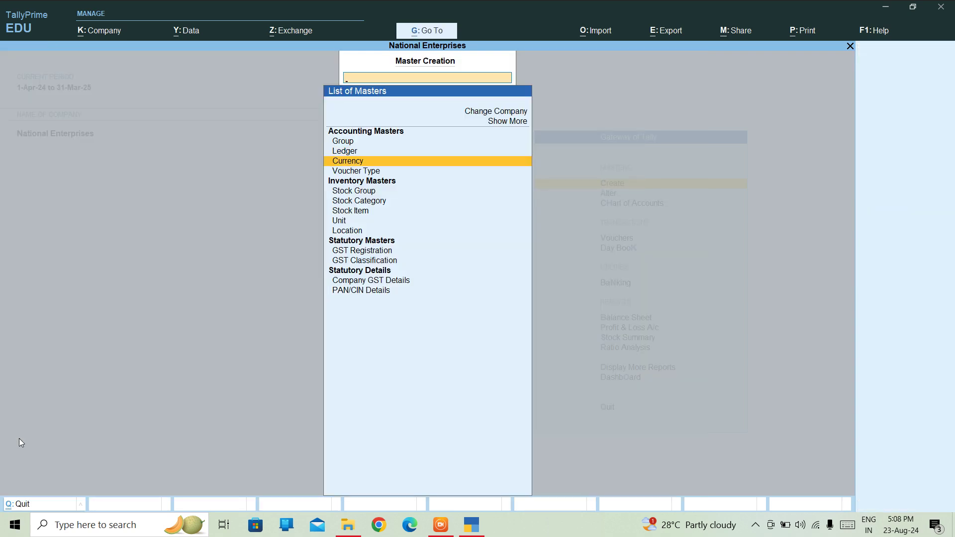
key(Escape)
Open the existing CAPITAL A/C ledger for alteration from the accounting masters
key(Down)
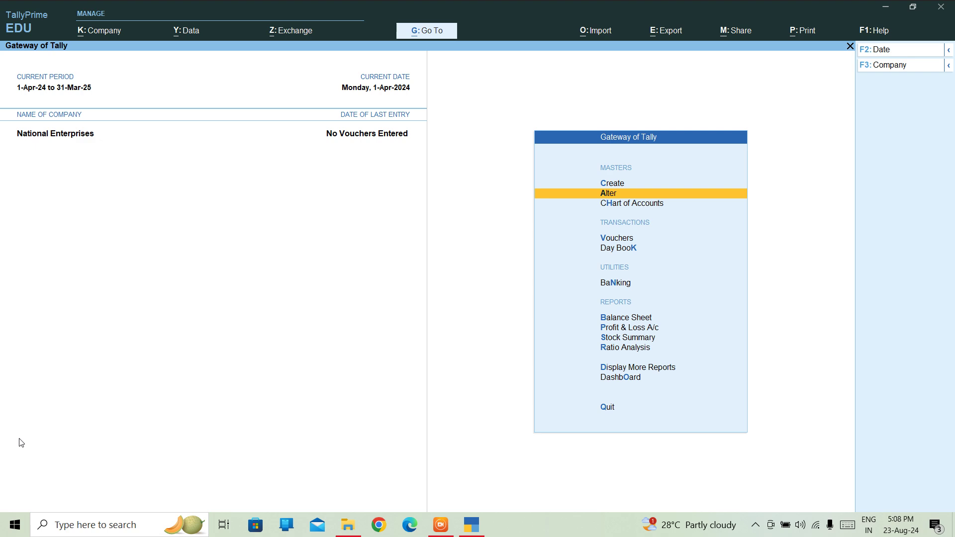
key(Return)
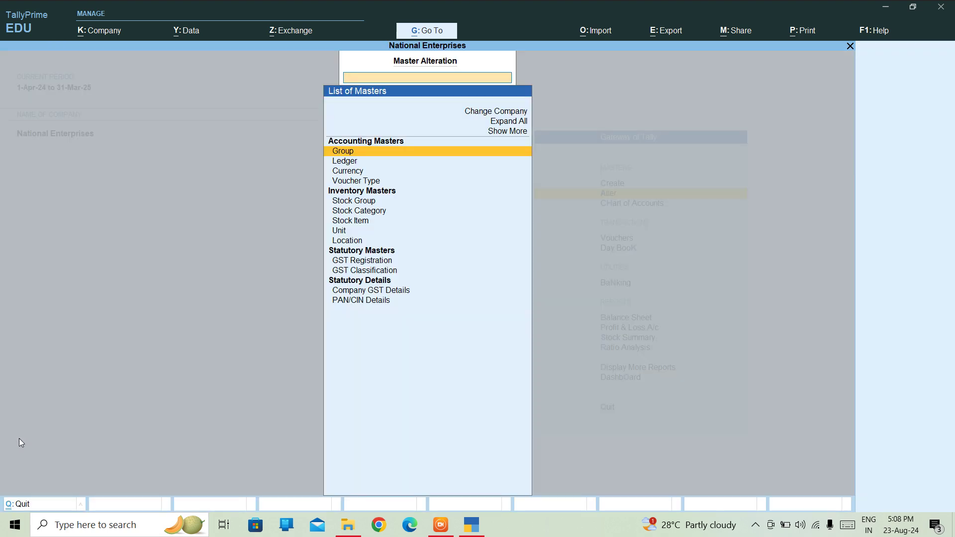
key(Return)
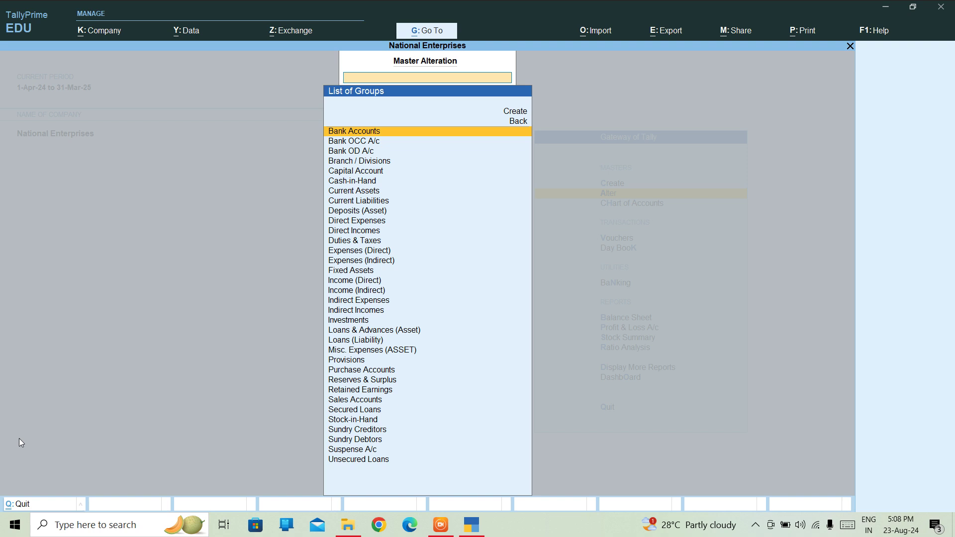
key(Escape)
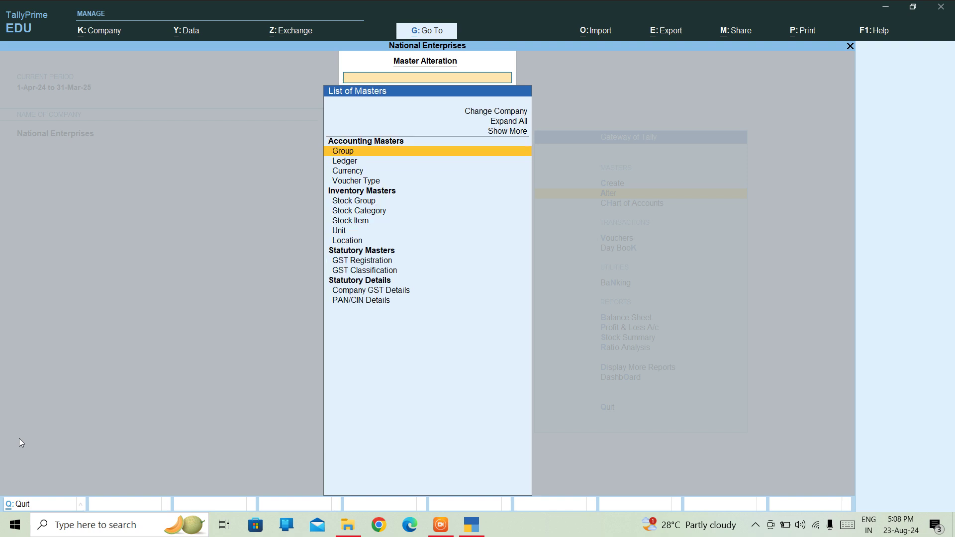
key(Down)
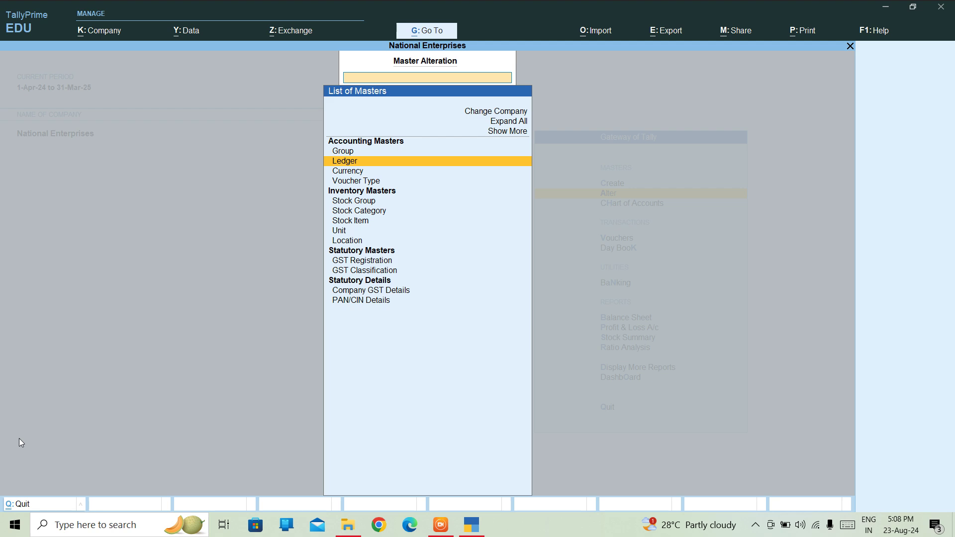
key(Return)
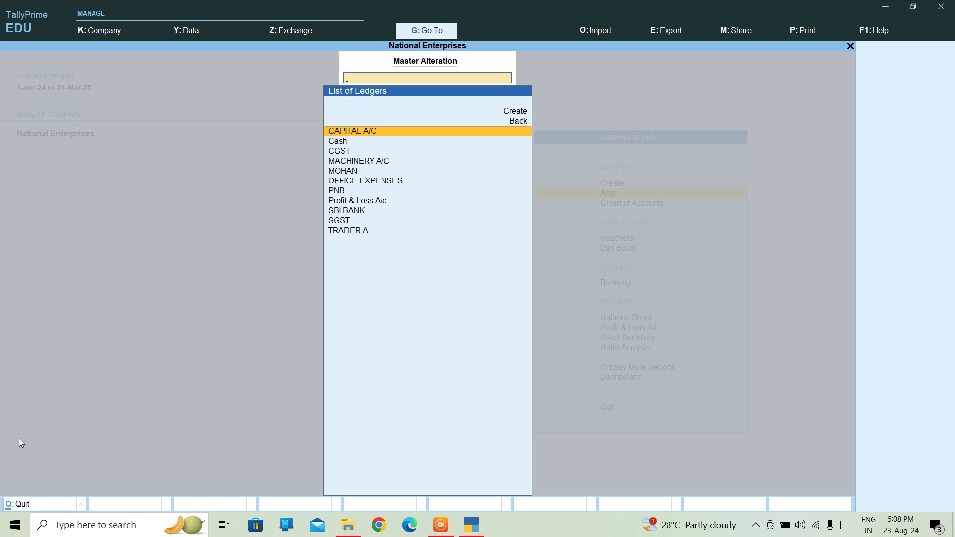
key(Return)
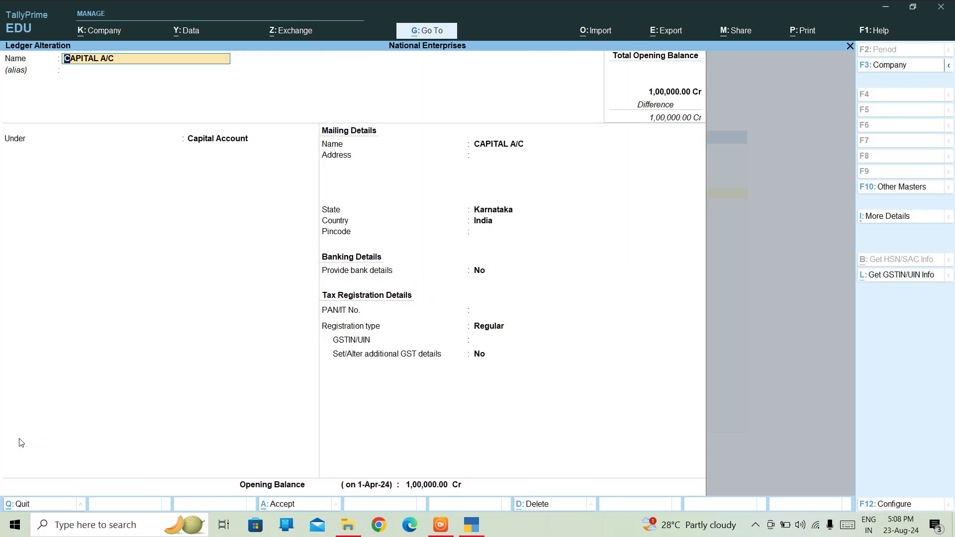
Change the parent group of the CAPITAL A/C ledger to Cash-in-Hand, keeping its name and leaving the alias empty
key(Return)
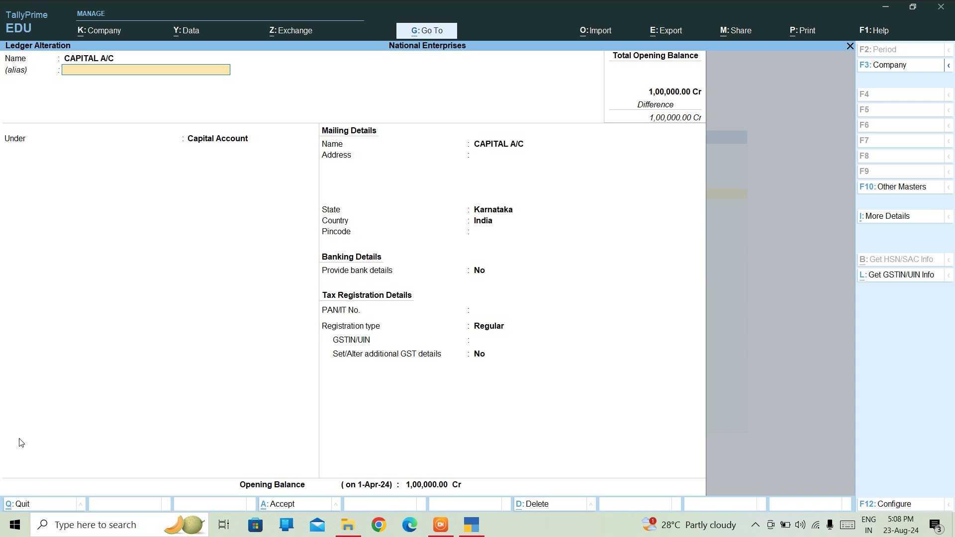
key(Return)
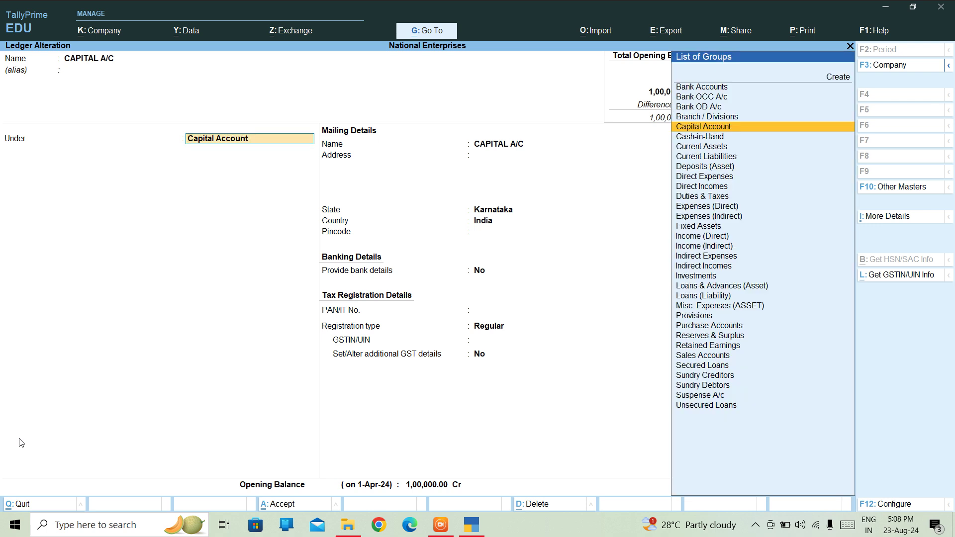
key(Down)
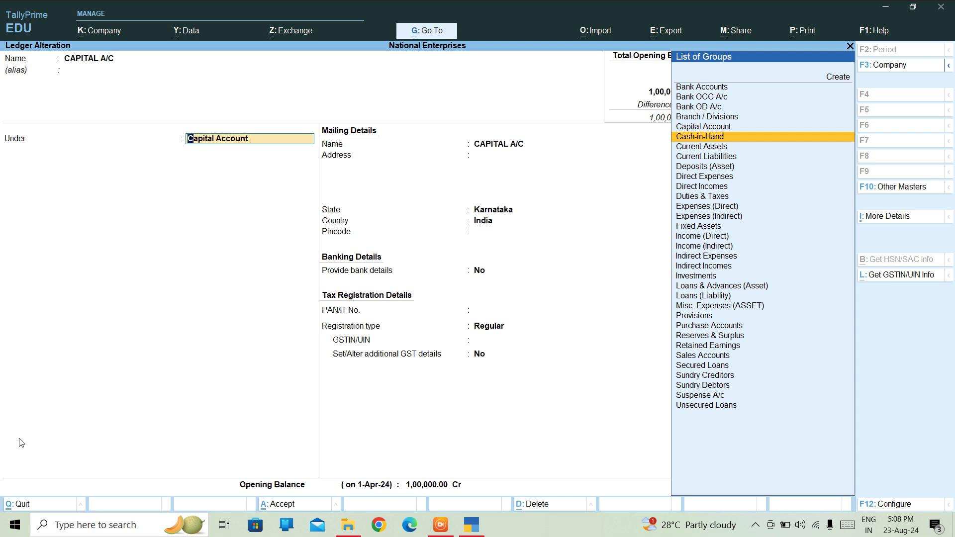
key(Return)
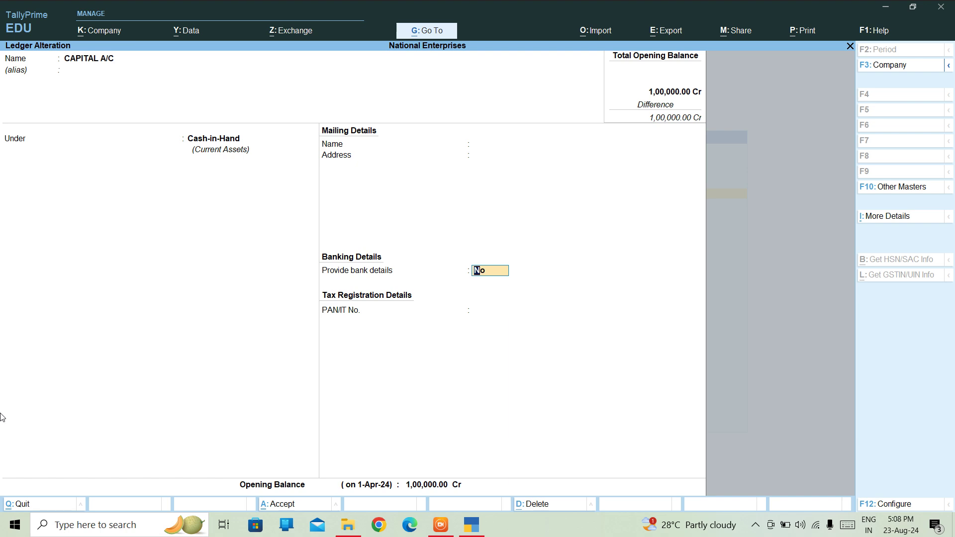
Set the parent group of the CAPITAL A/C ledger back to Capital Account
click(222, 142)
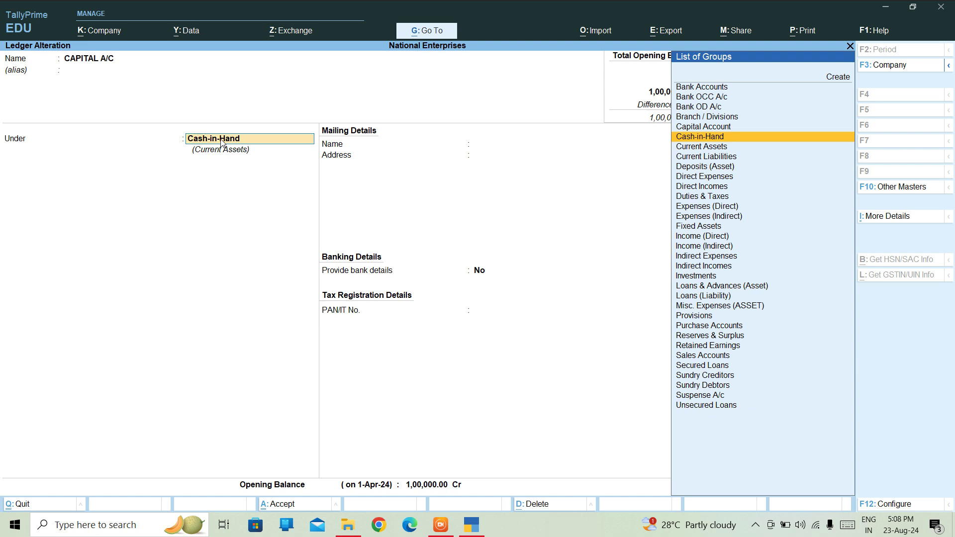
key(Up)
key(Return)
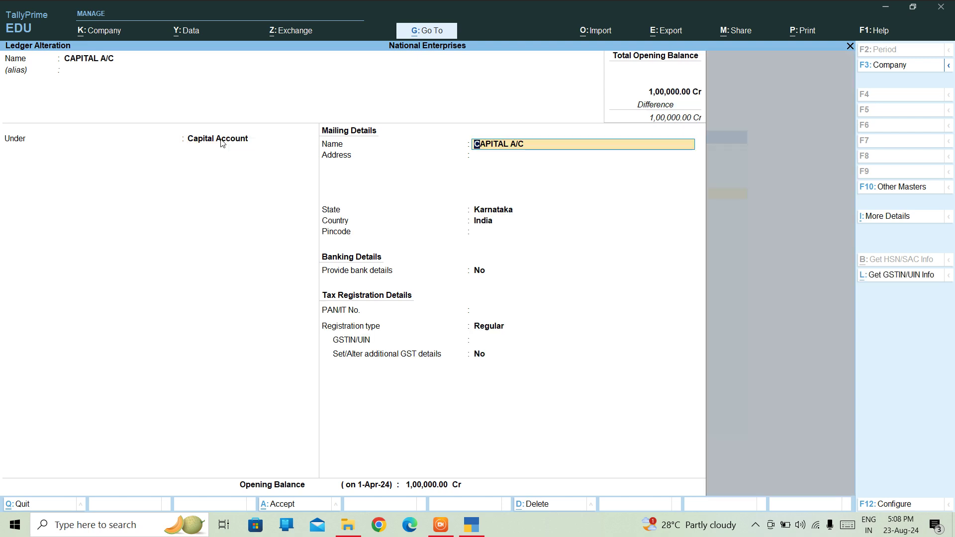
Set the state in the ledger's mailing details to Himachal Pradesh, keeping the mailing name and leaving the address empty
key(Return)
key(Return)
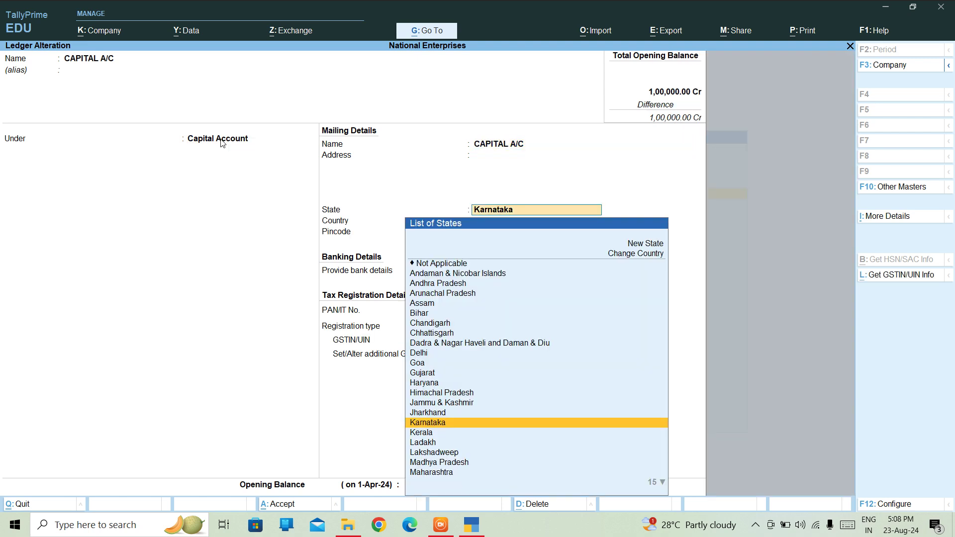
key(Return)
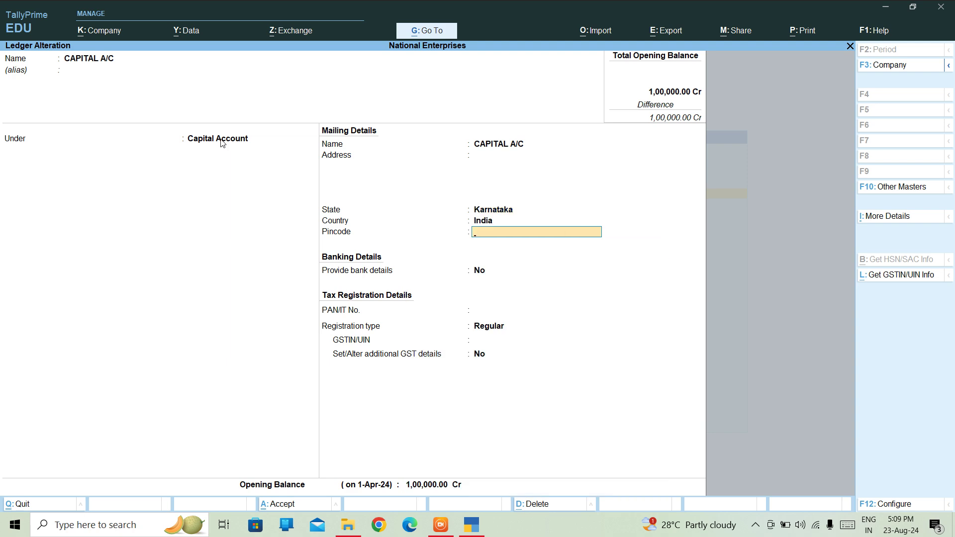
key(BackSpace)
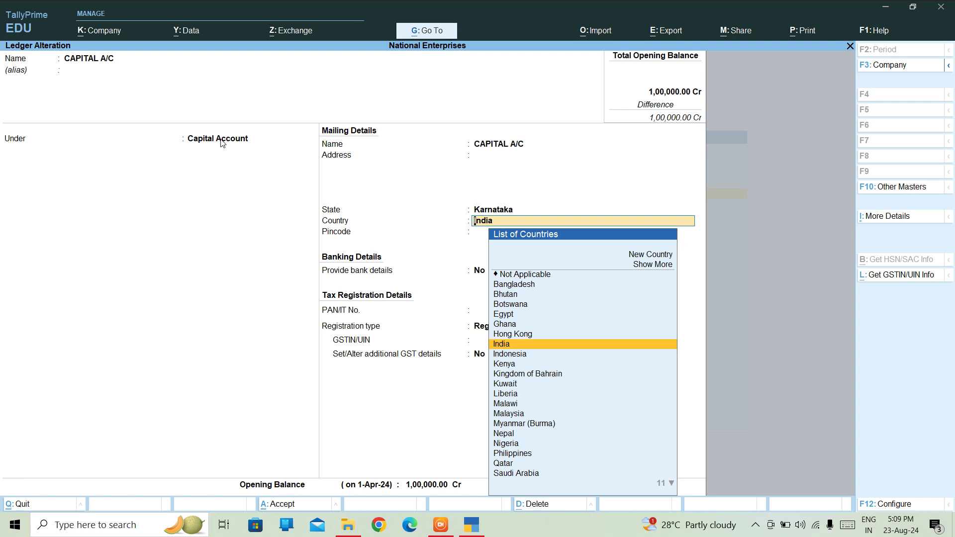
key(BackSpace)
key(Down)
key(Down)
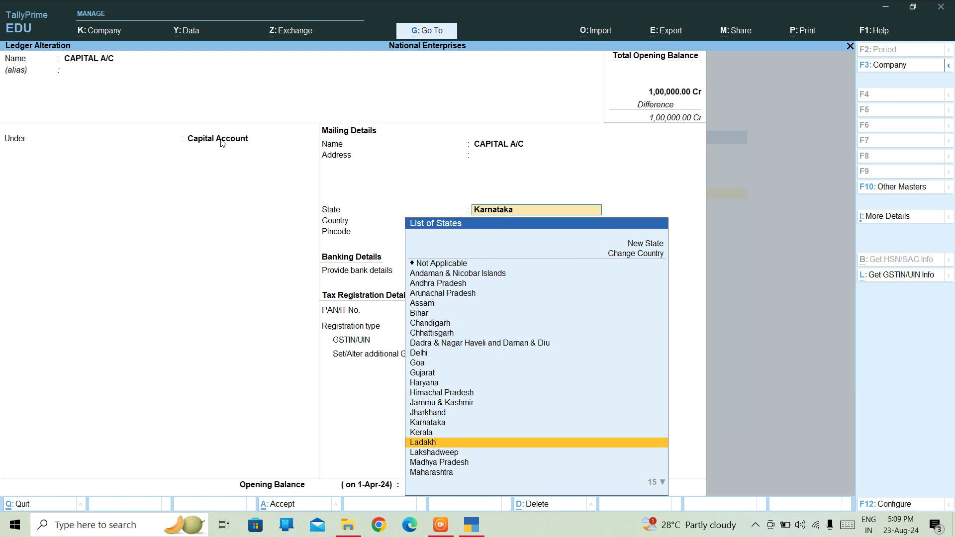
key(Up)
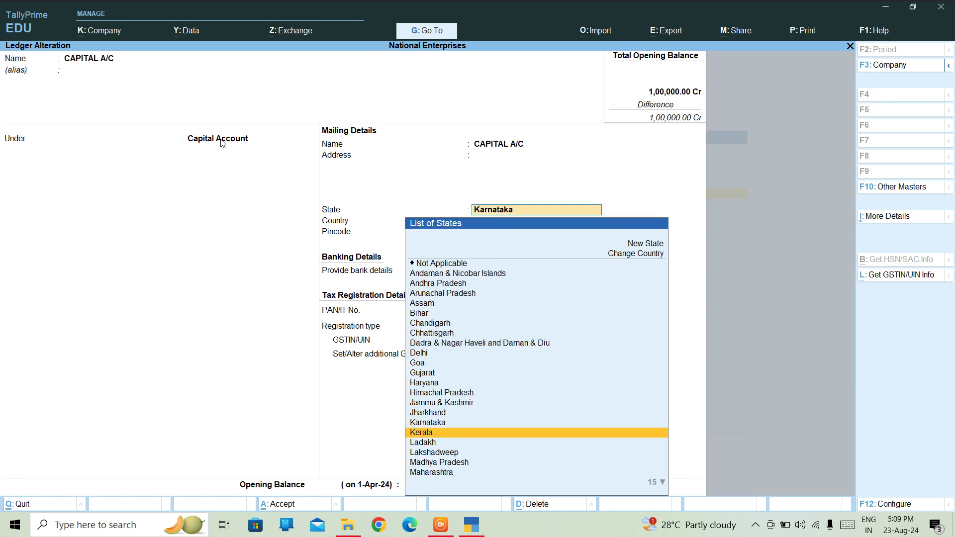
key(Up)
key(Up)
key(Up)
key(Up)
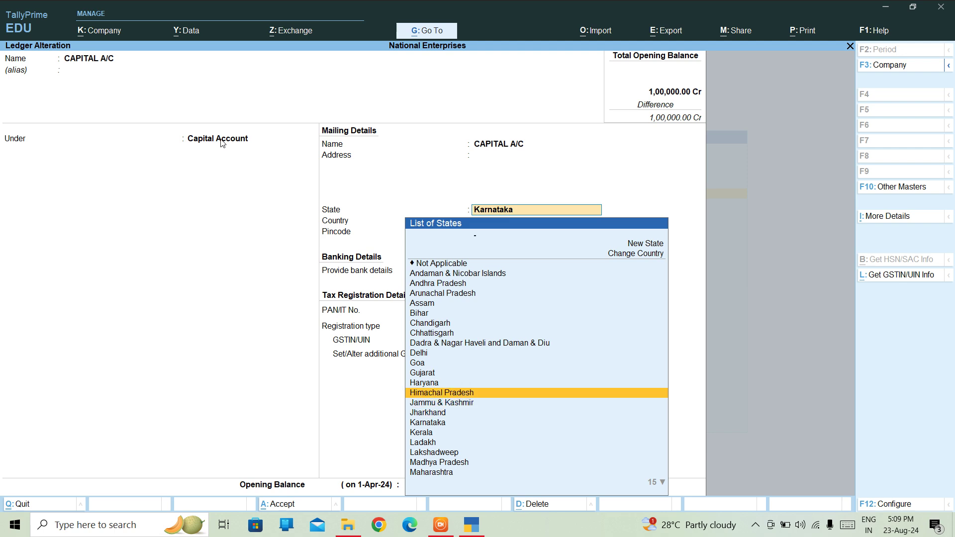
key(Return)
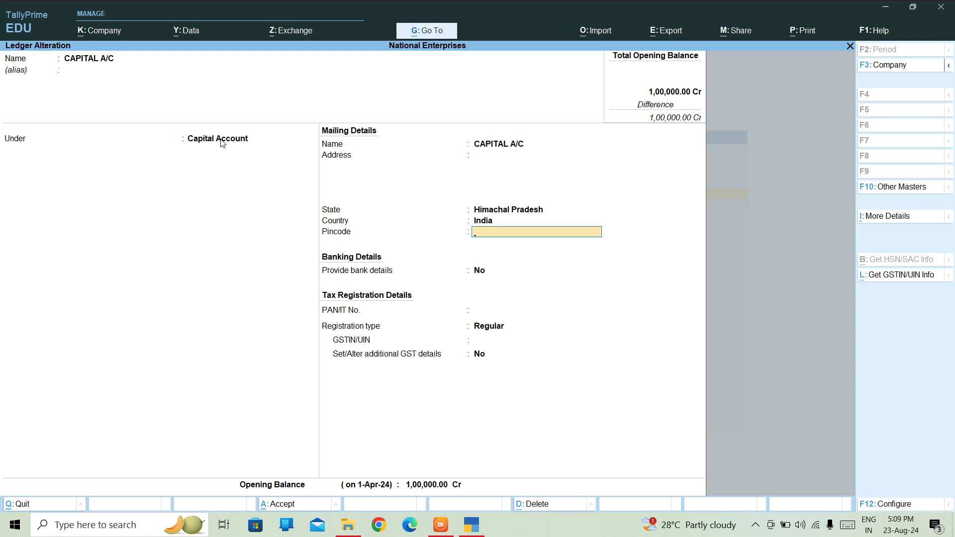
Keep the banking and tax registration details and accept 1-Apr-24 as the effective date for the revised GST details
key(Return)
key(Return)
key(Return)
key(Return)
key(Return)
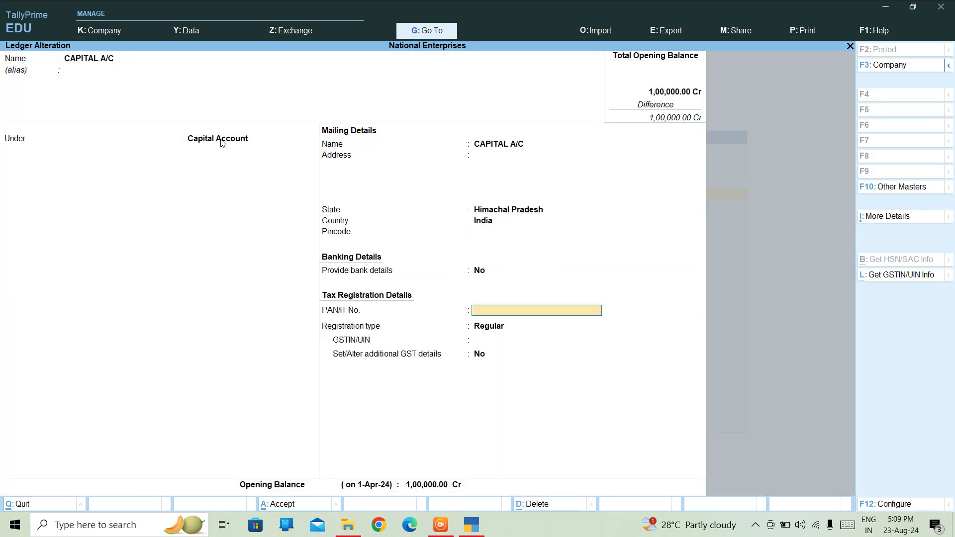
key(Return)
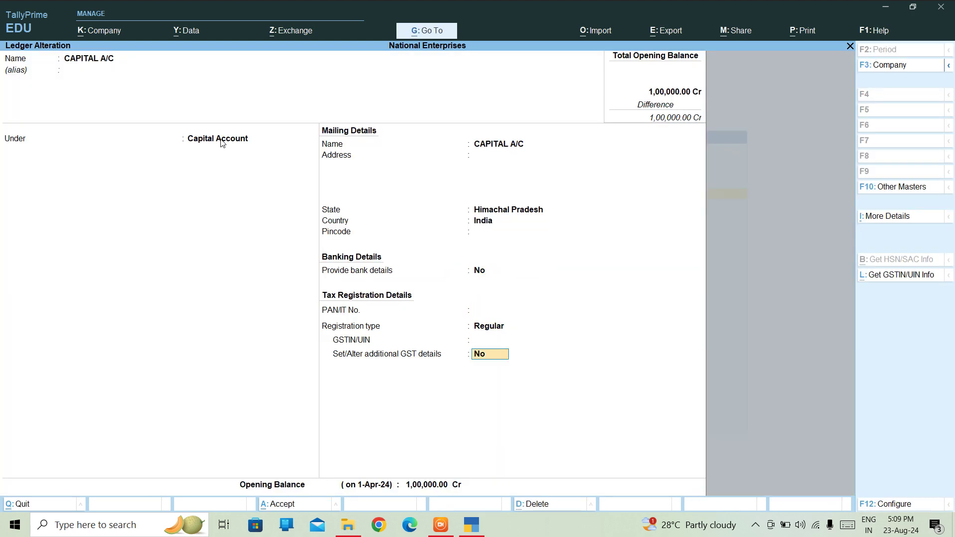
key(Return)
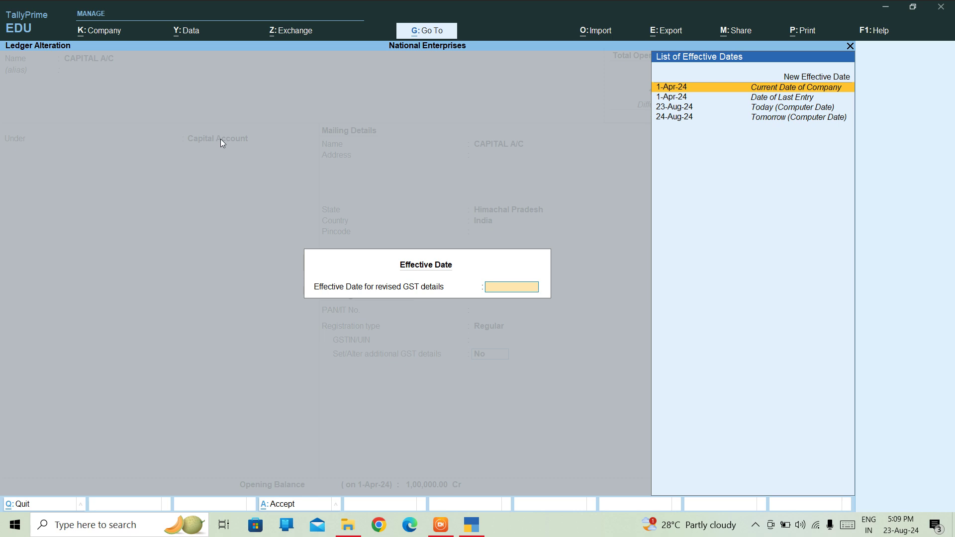
key(Escape)
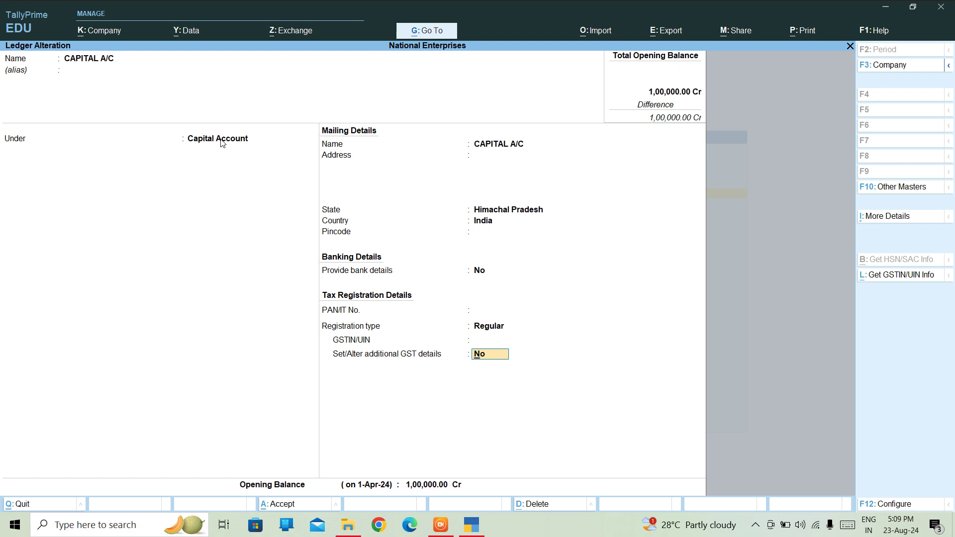
key(Return)
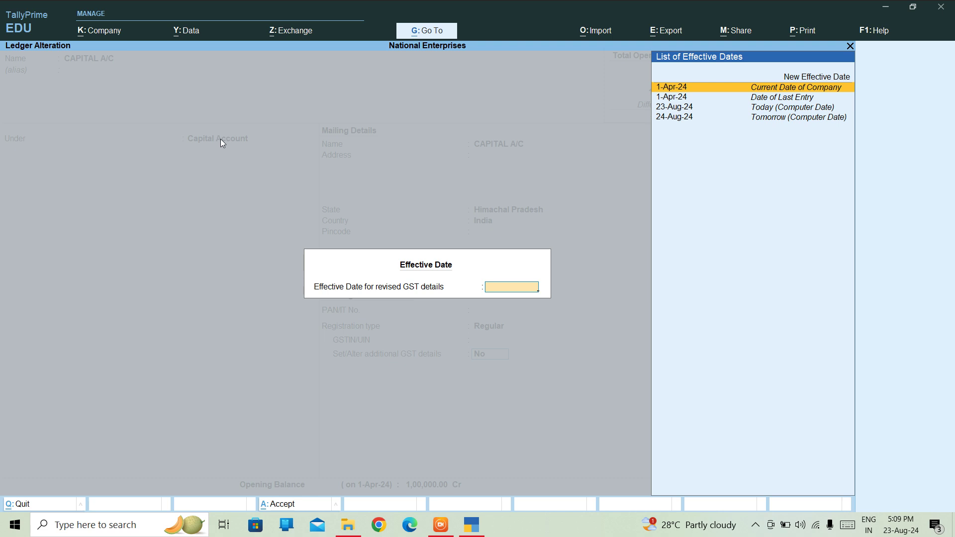
key(Return)
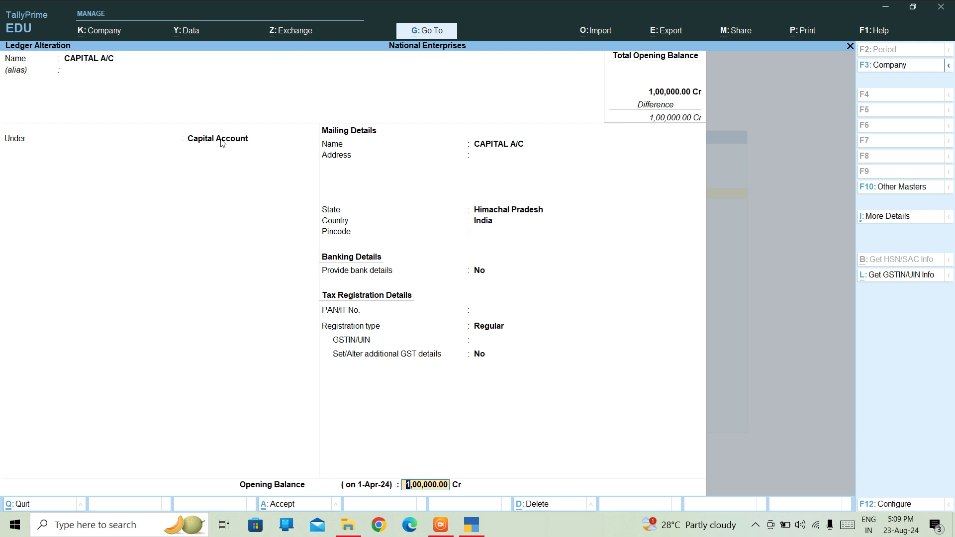
Set the ledger's opening balance to 2,00,000.00 Cr and save the altered CAPITAL A/C ledger
text(200000)
key(Return)
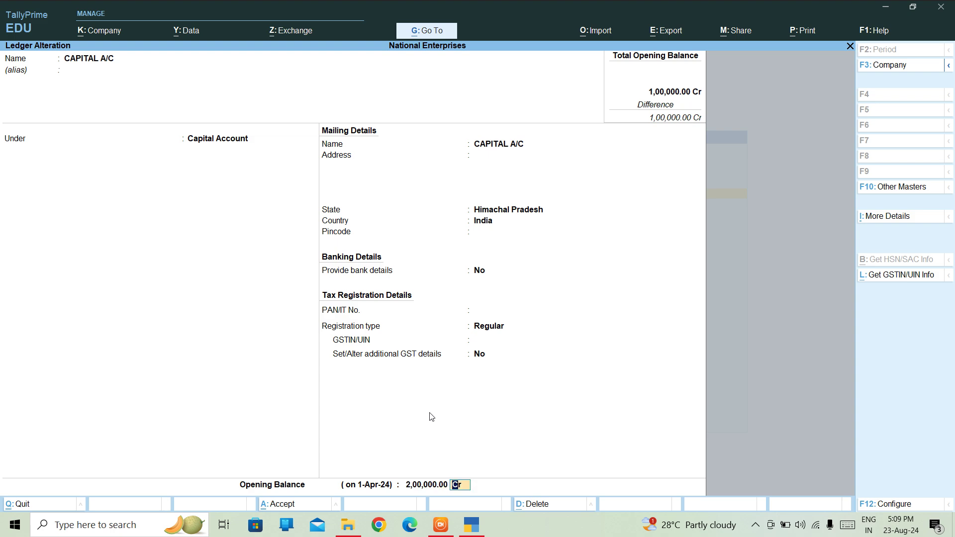
key(ctrl)
key(ctrl+a)
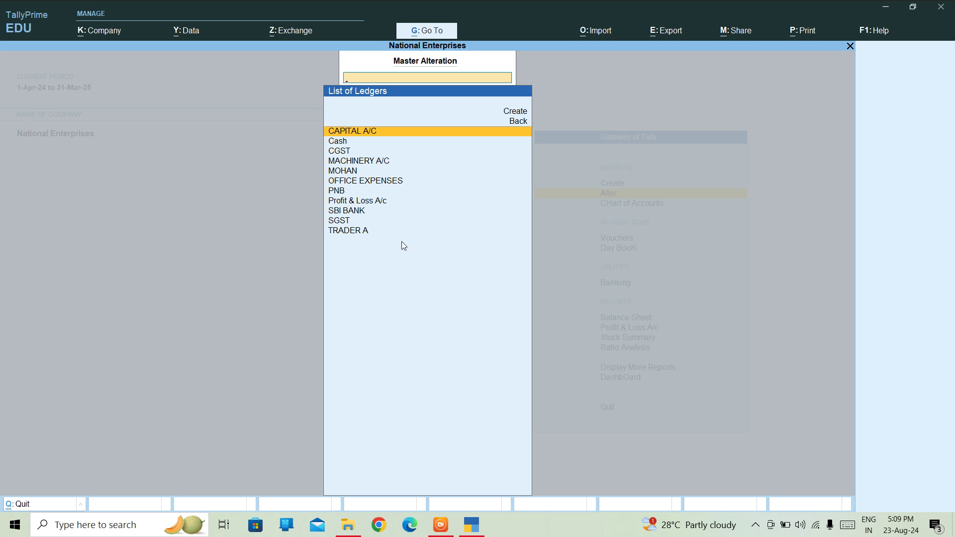
Reopen the CAPITAL A/C ledger to review its saved details, and quit without altering it
click(379, 131)
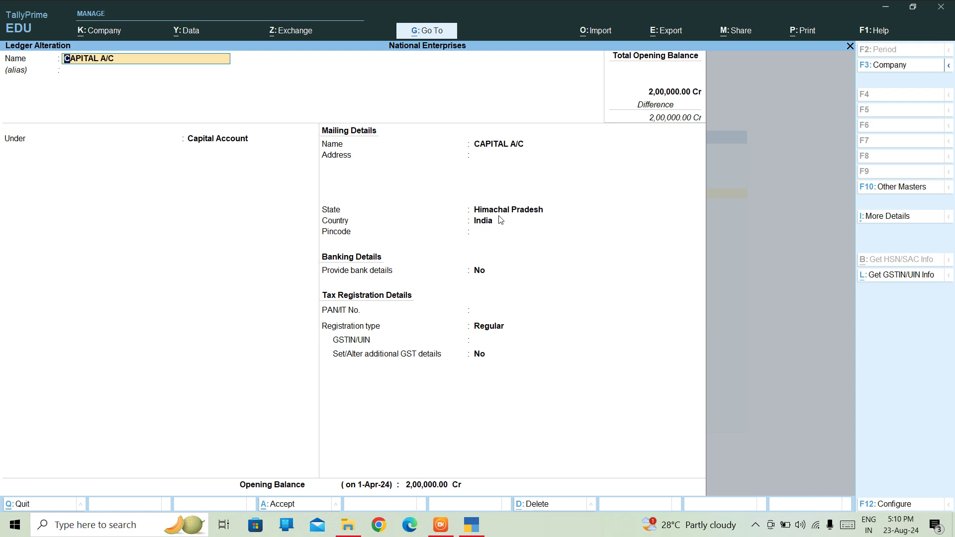
key(BackSpace)
key(Escape)
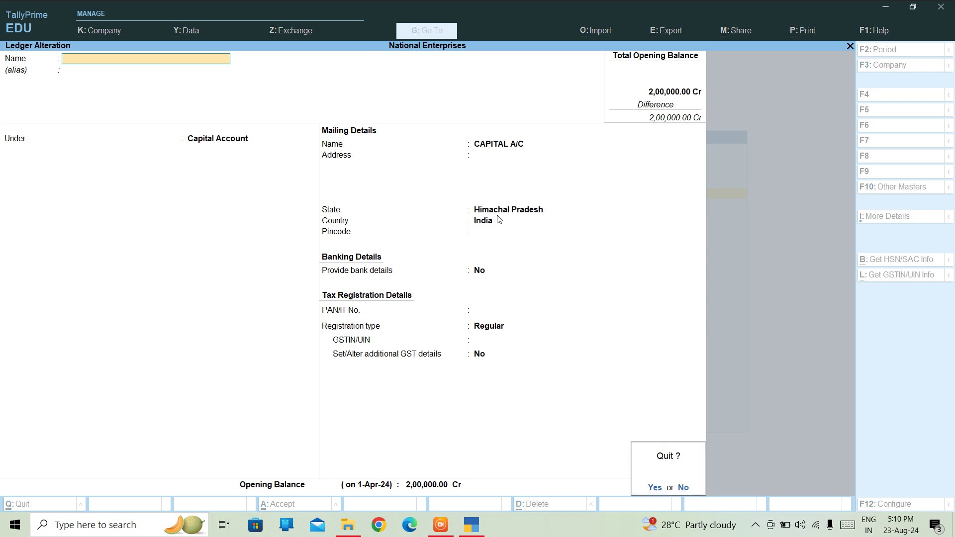
key(y)
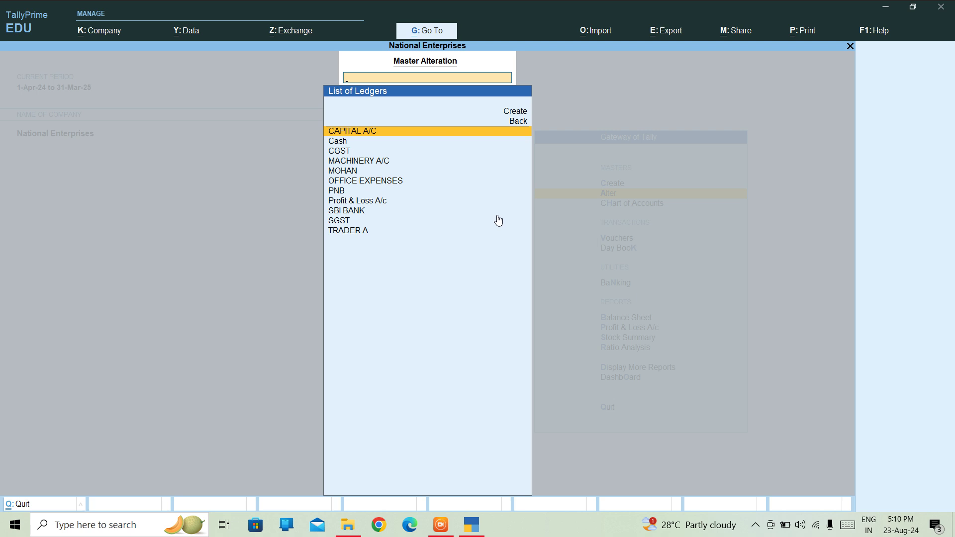
Open the CGST ledger for alteration, keeping its name and leaving the alias empty
key(Down)
key(Down)
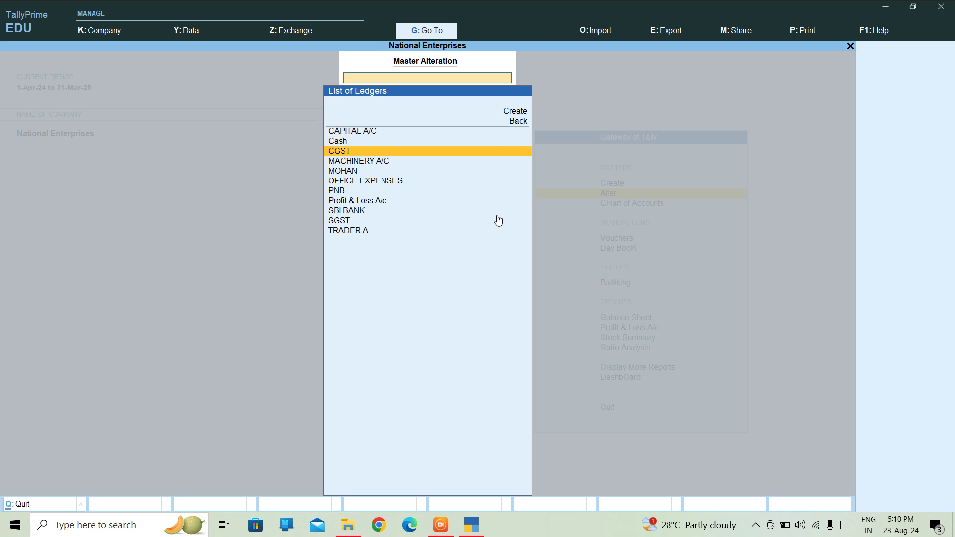
key(Return)
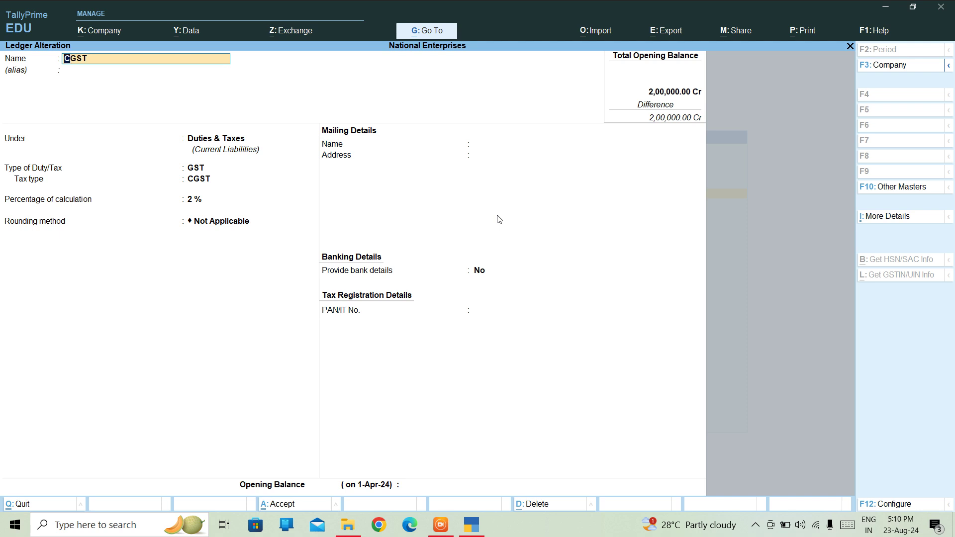
key(Return)
key(Return)
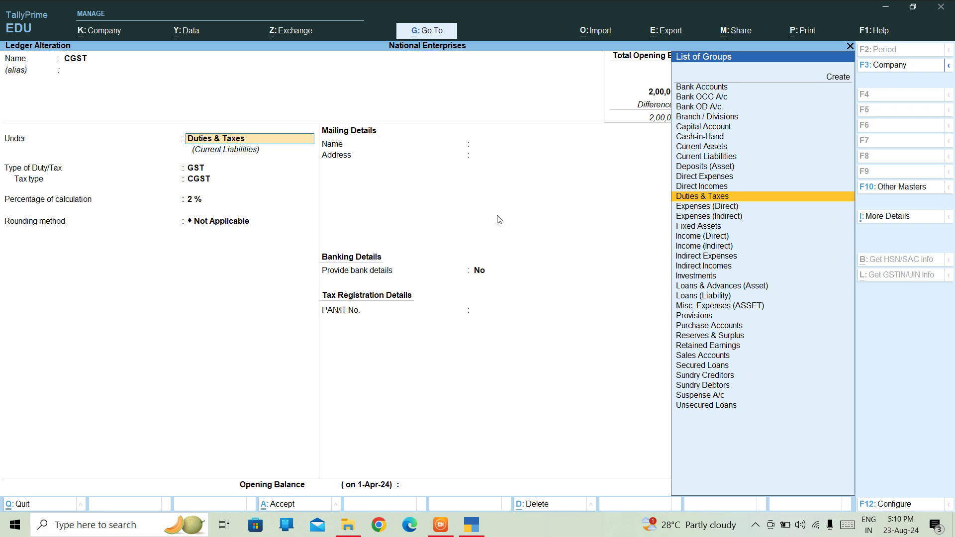
Try Expenses (Direct) as the CGST ledger's parent group, and return it to Duties & Taxes
key(Down)
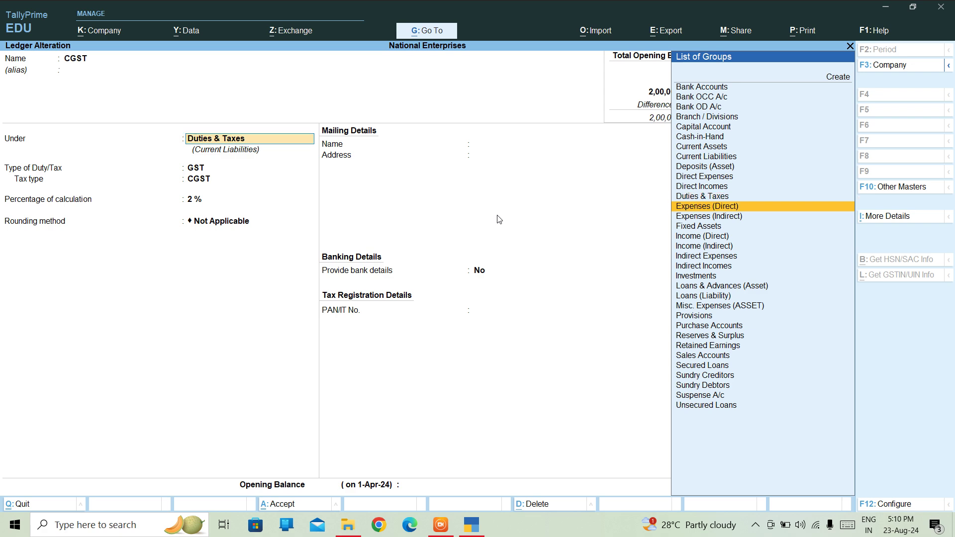
key(Return)
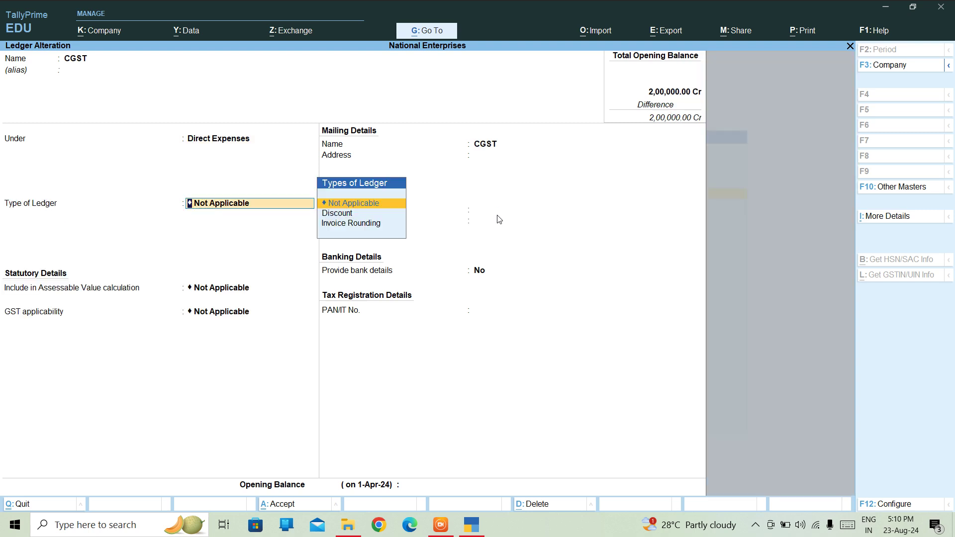
key(BackSpace)
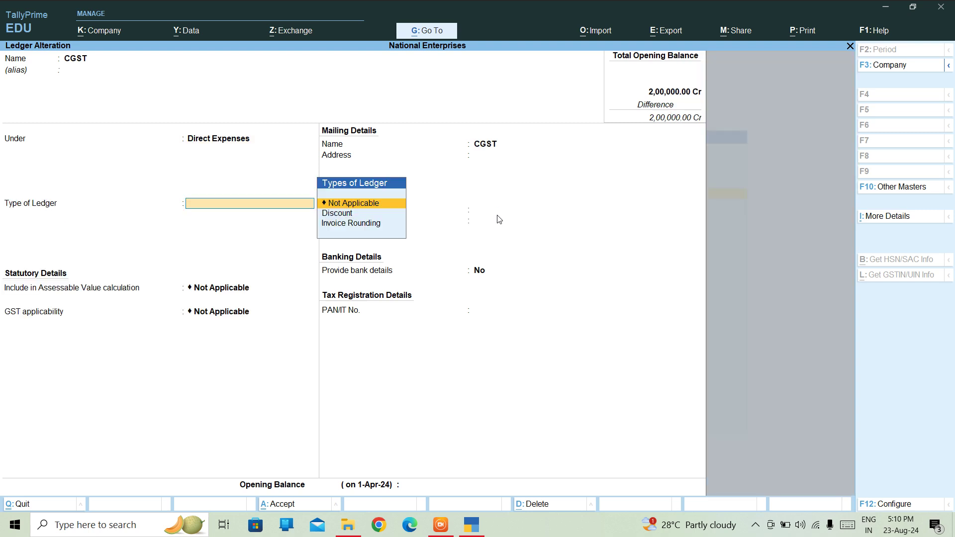
key(BackSpace)
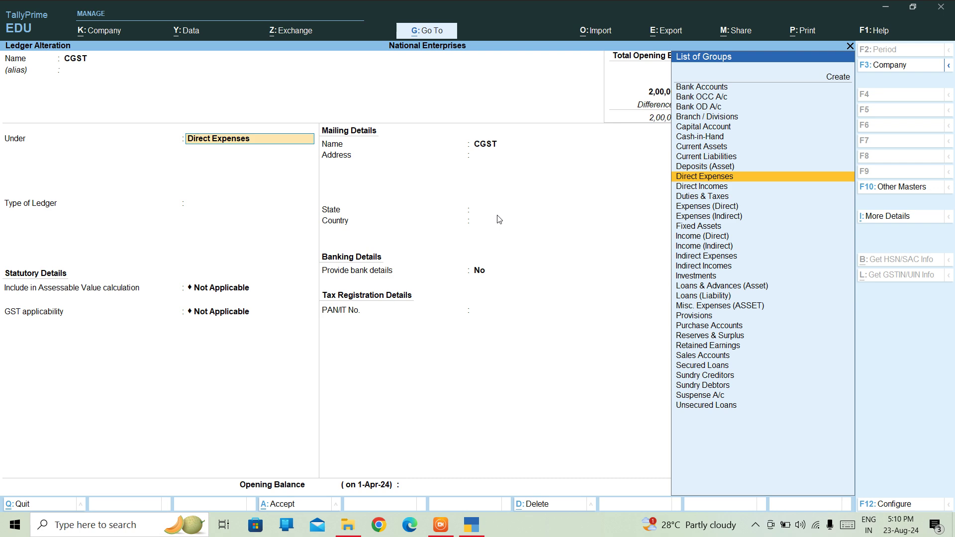
key(Down)
key(Down)
key(Return)
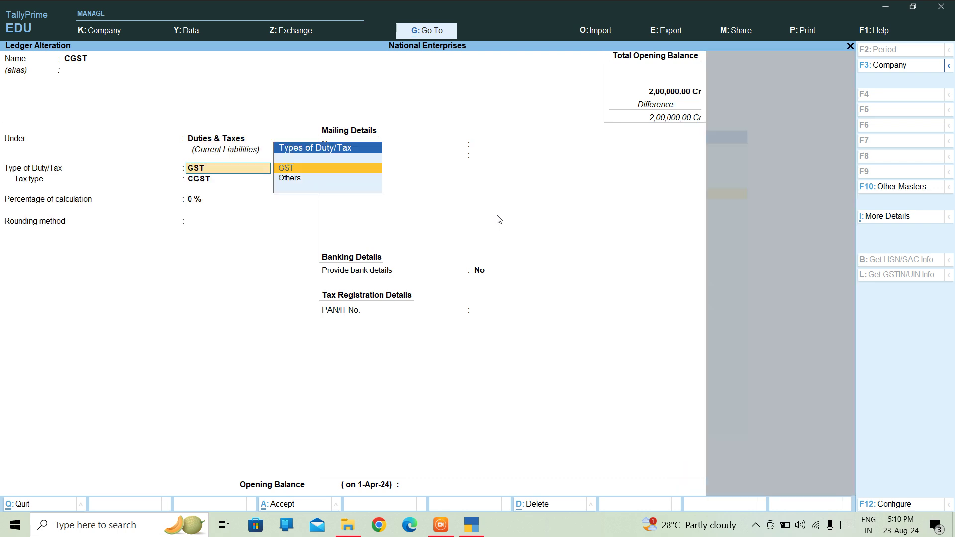
Keep GST as the duty type and CGST as the tax type, and set the percentage of calculation to 7 %
key(Return)
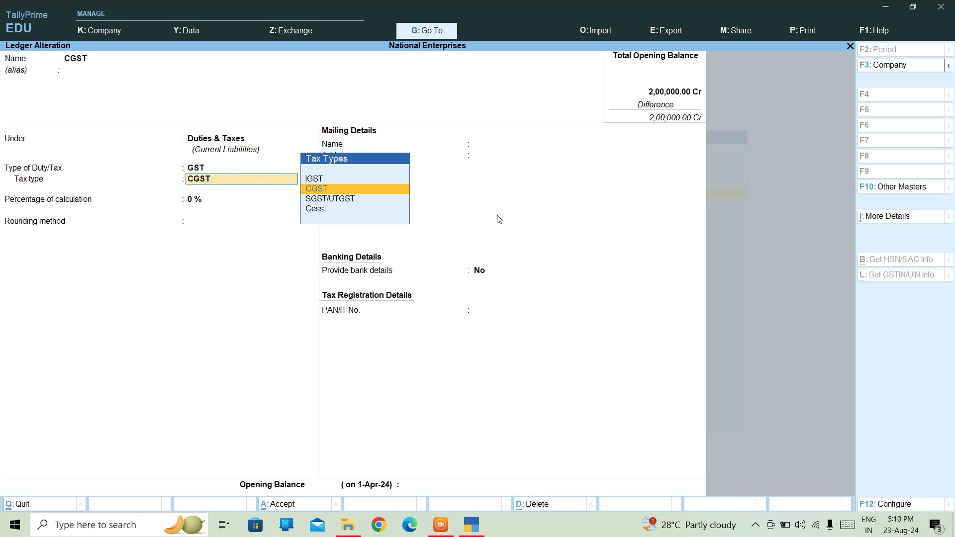
key(Return)
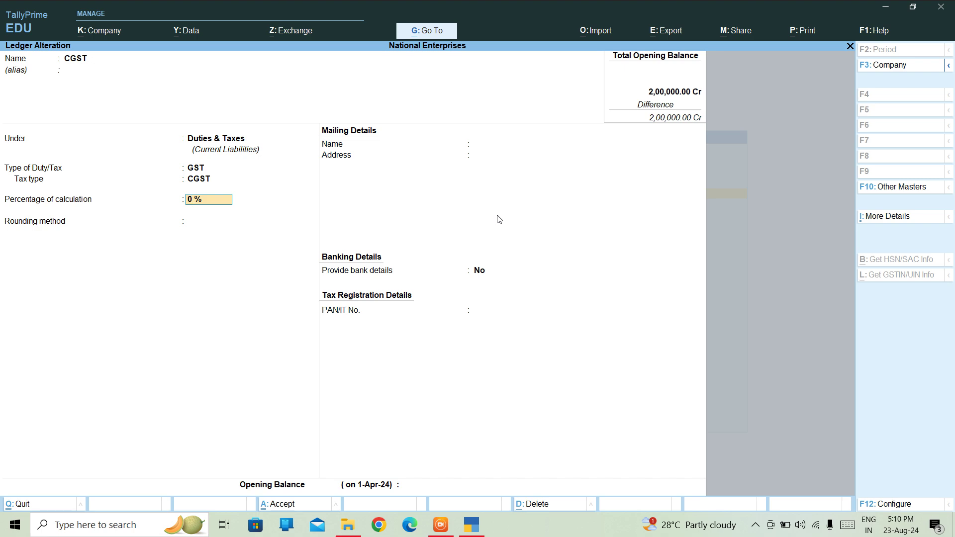
text(7)
key(Return)
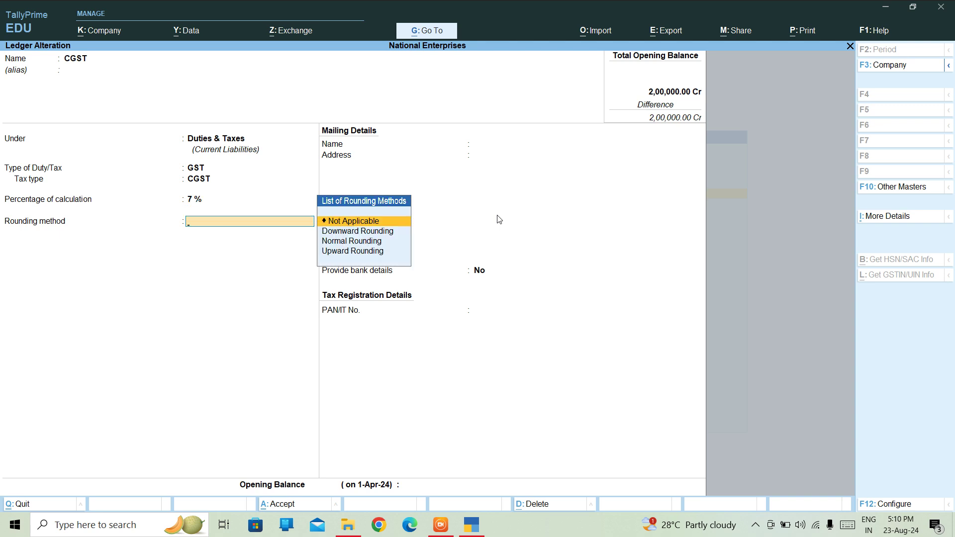
Set the CGST ledger's rounding method to Downward Rounding with a rounding limit of 1
key(Down)
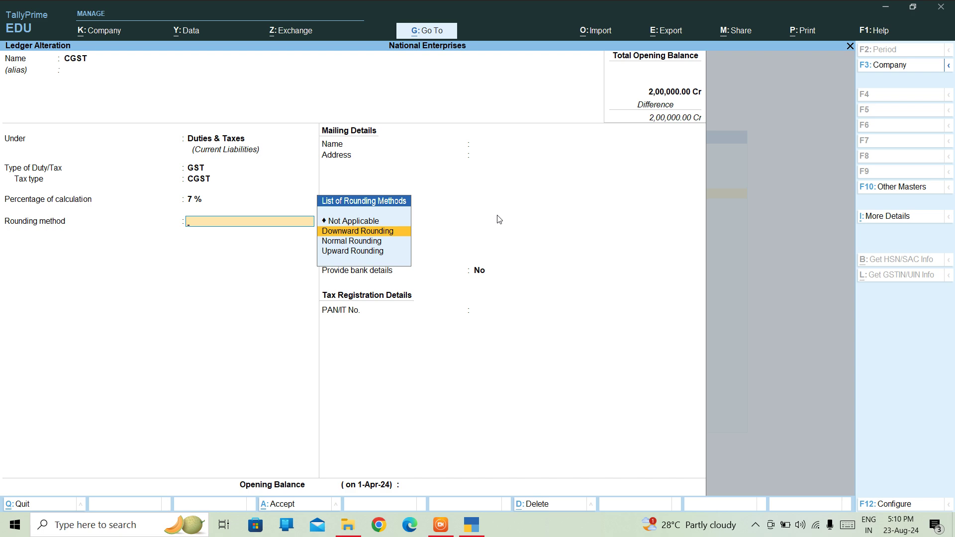
key(Return)
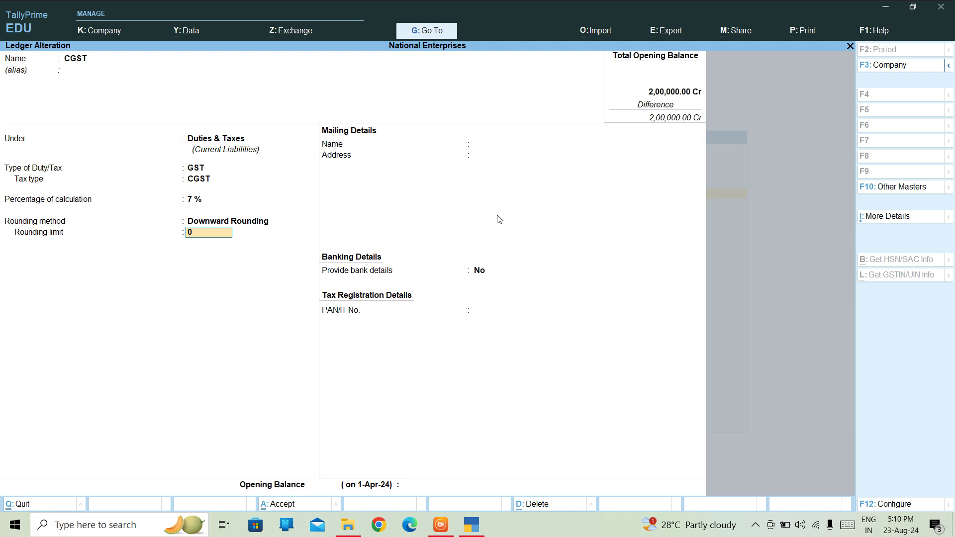
text(1)
key(Return)
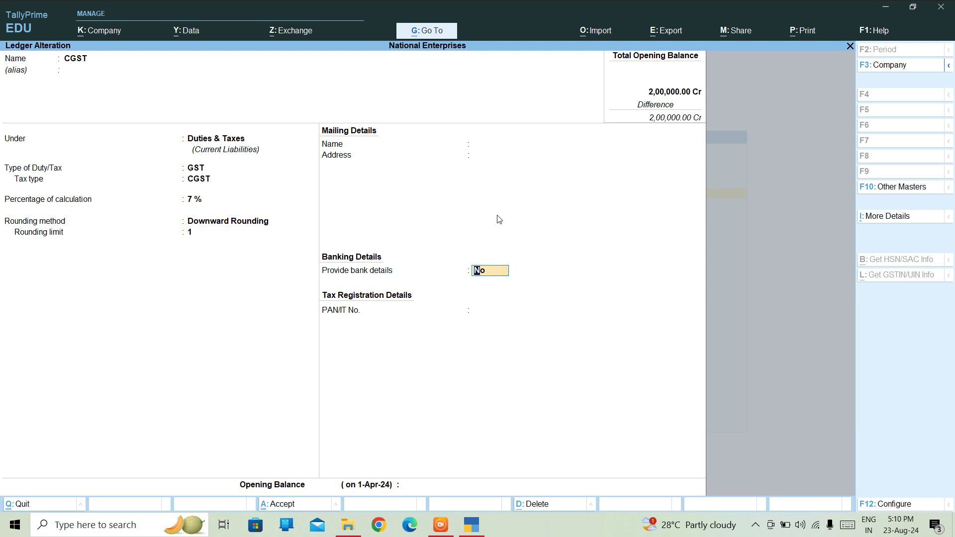
Provide bank details for the CGST ledger with the transaction type Cheque, crossed using A/c Payee
key(Return)
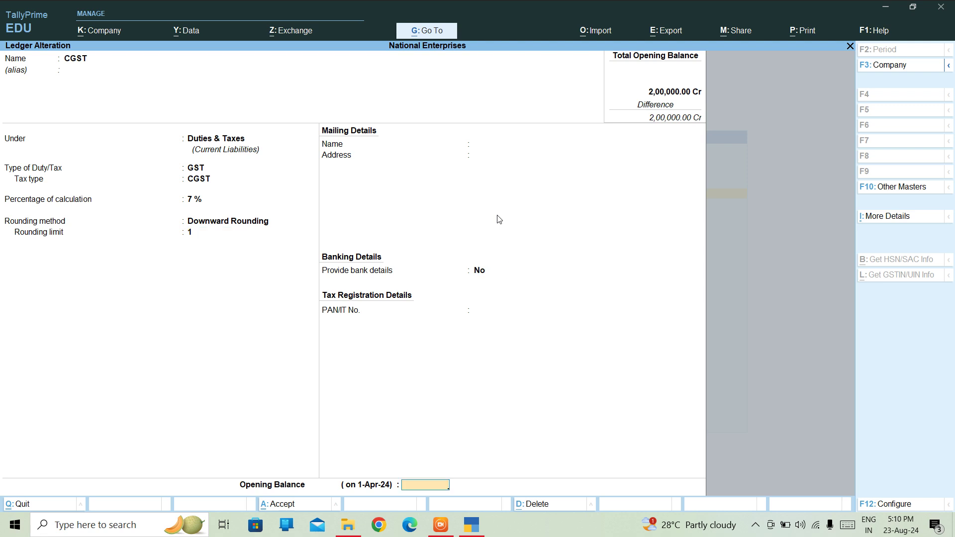
key(BackSpace)
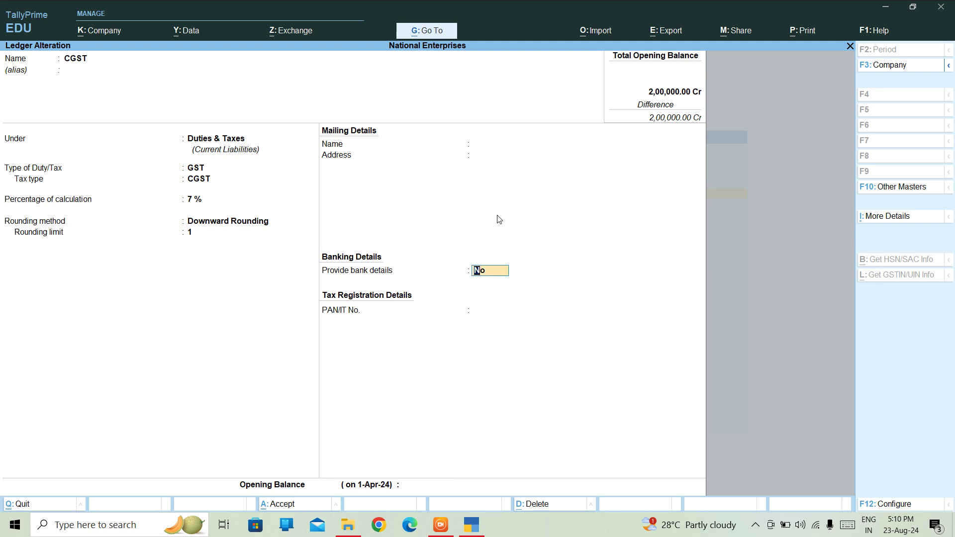
text(Y)
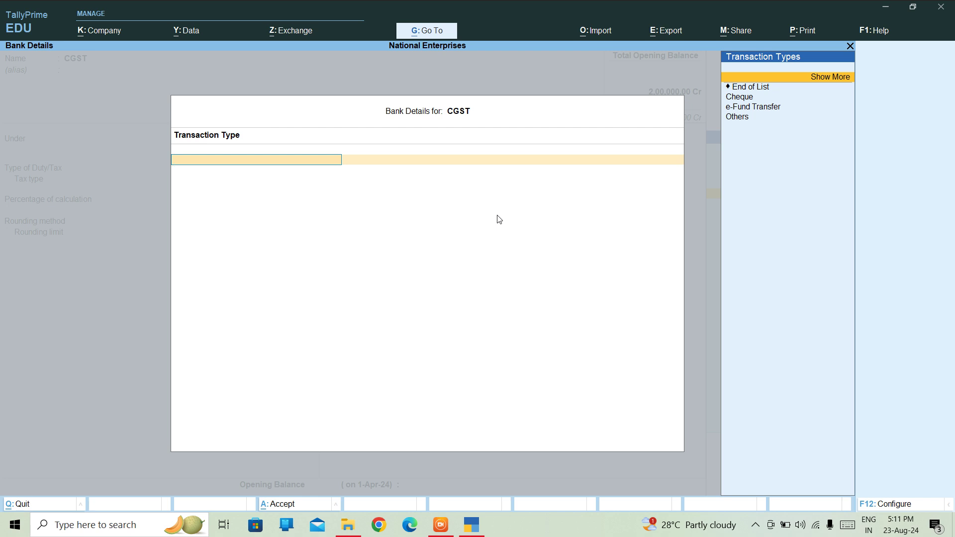
key(Down)
key(Down)
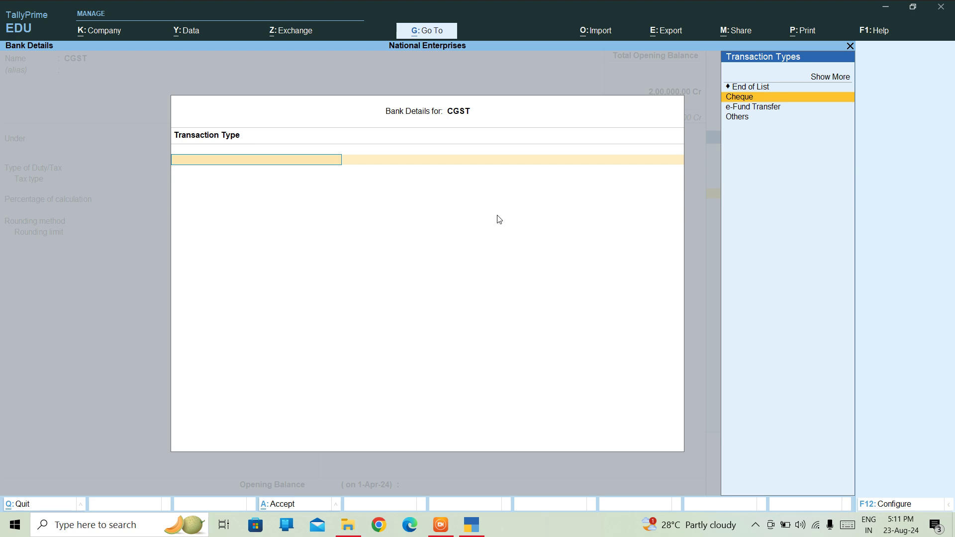
key(Return)
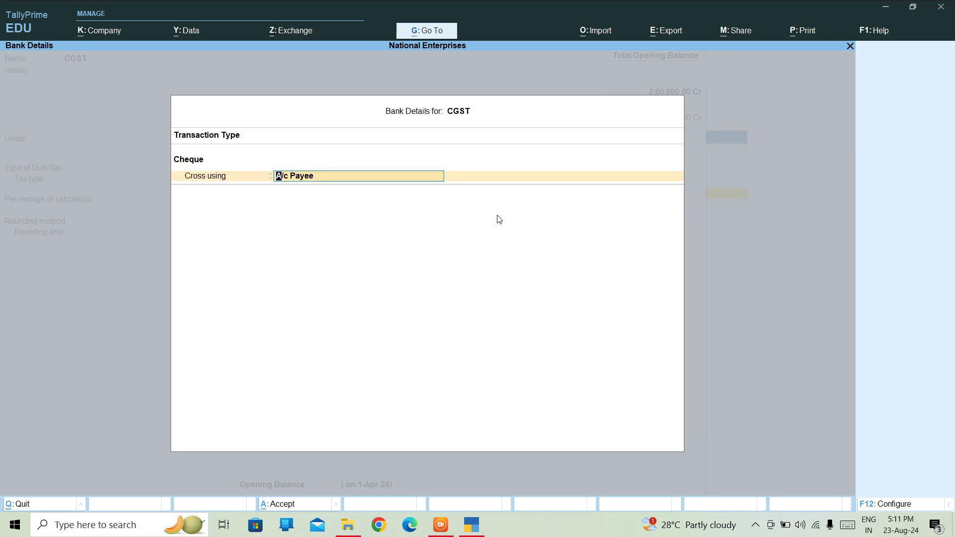
key(Return)
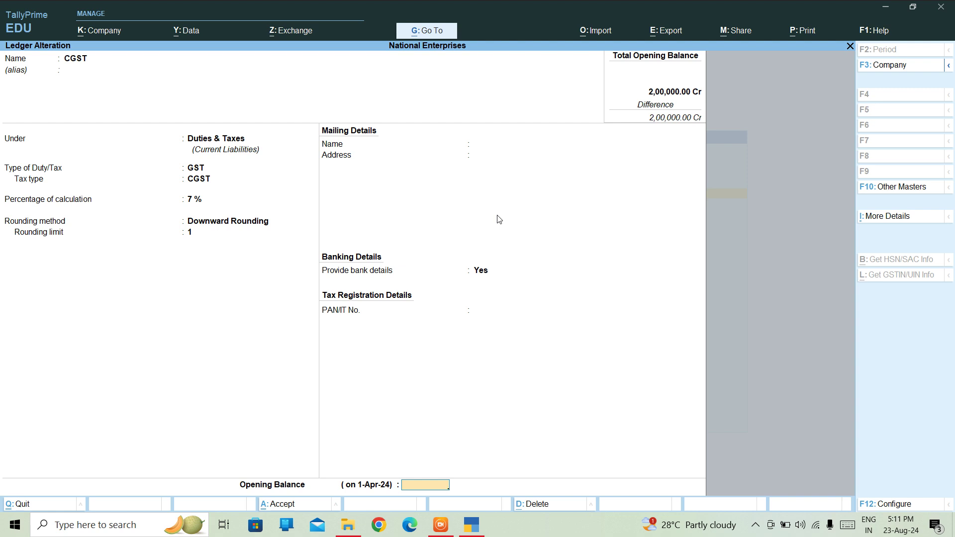
Set the CGST ledger's opening balance to 30,000.00 Cr and save the altered ledger
text(30000)
key(Return)
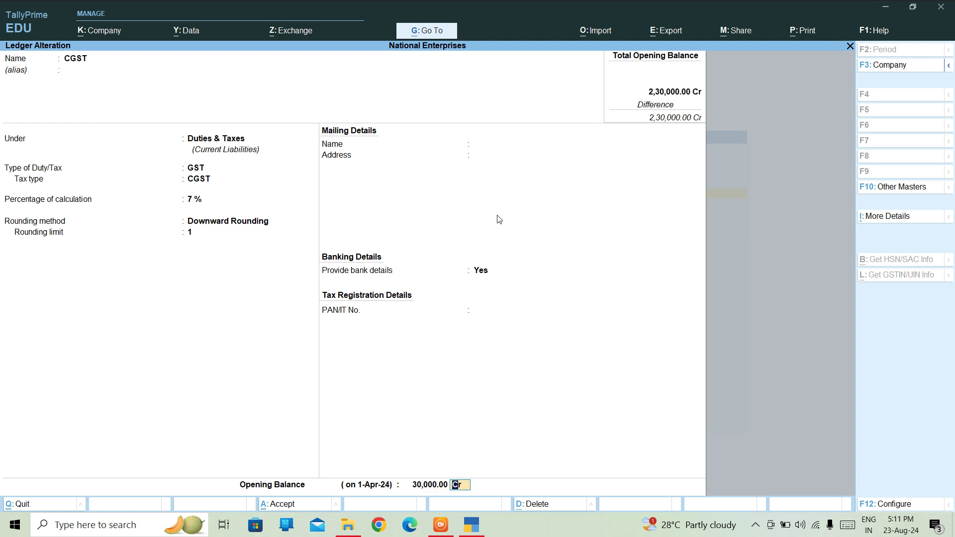
key(Return)
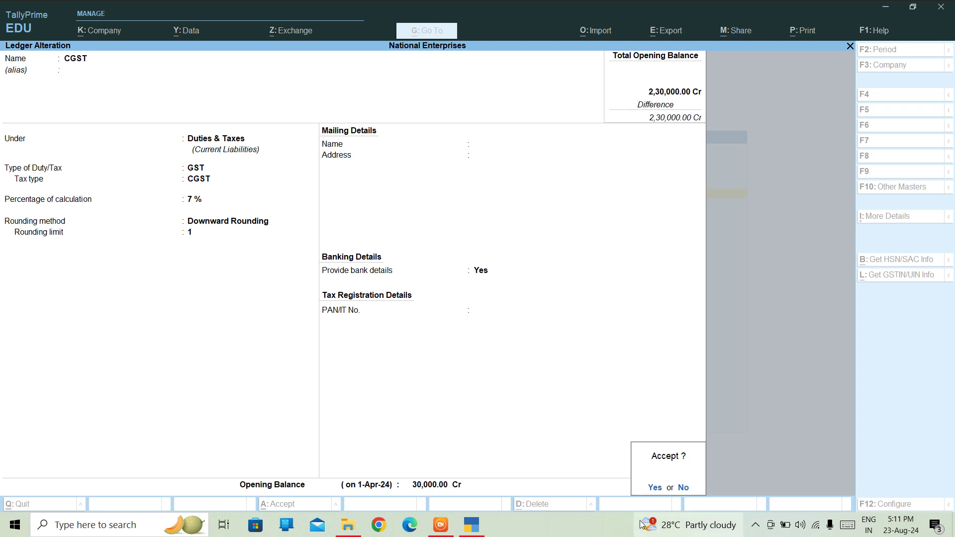
click(653, 489)
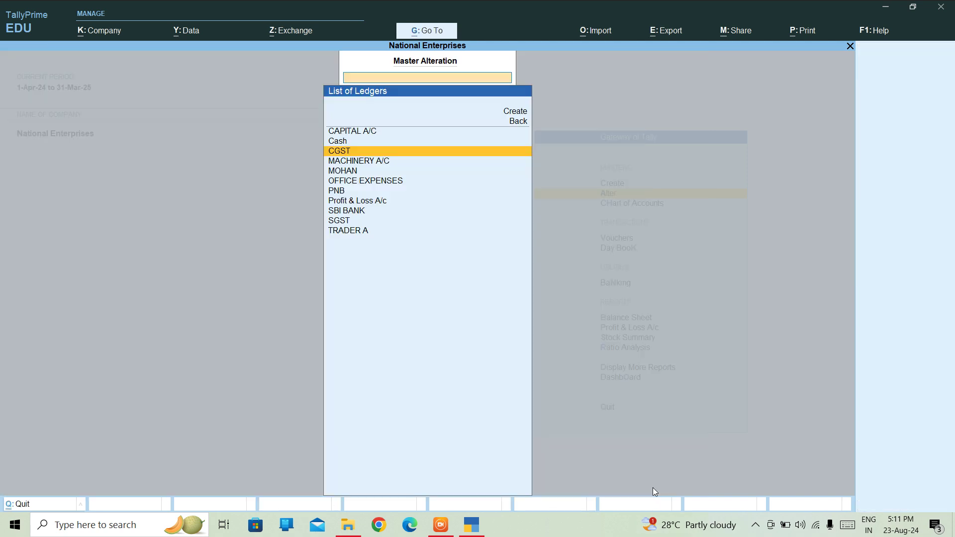
Reopen the CGST ledger to review its saved details, and quit without altering it
click(425, 152)
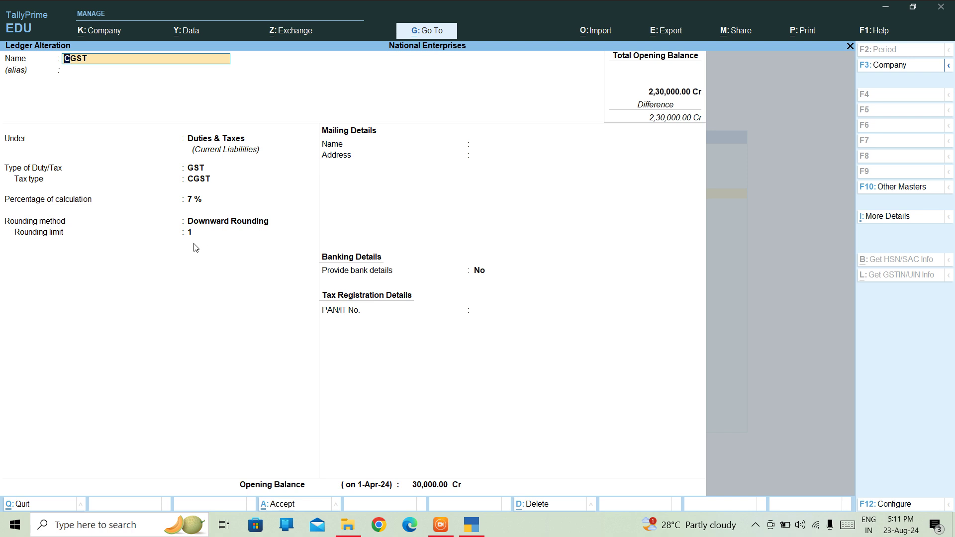
key(BackSpace)
key(Escape)
key(y)
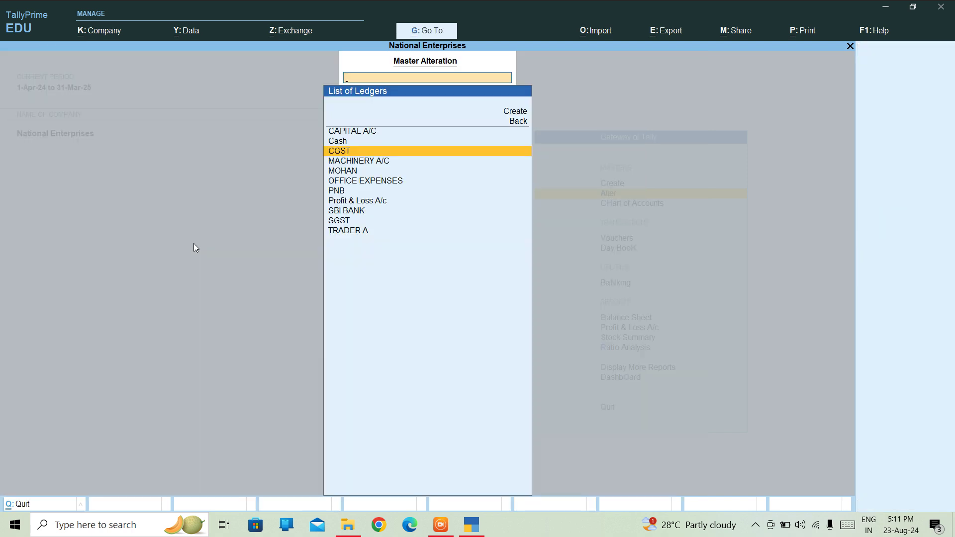
Open the Sundry Debtors ledger listed after MACHINERY A/C and replace its name with the new party's name, leaving the alias empty
key(Down)
key(Down)
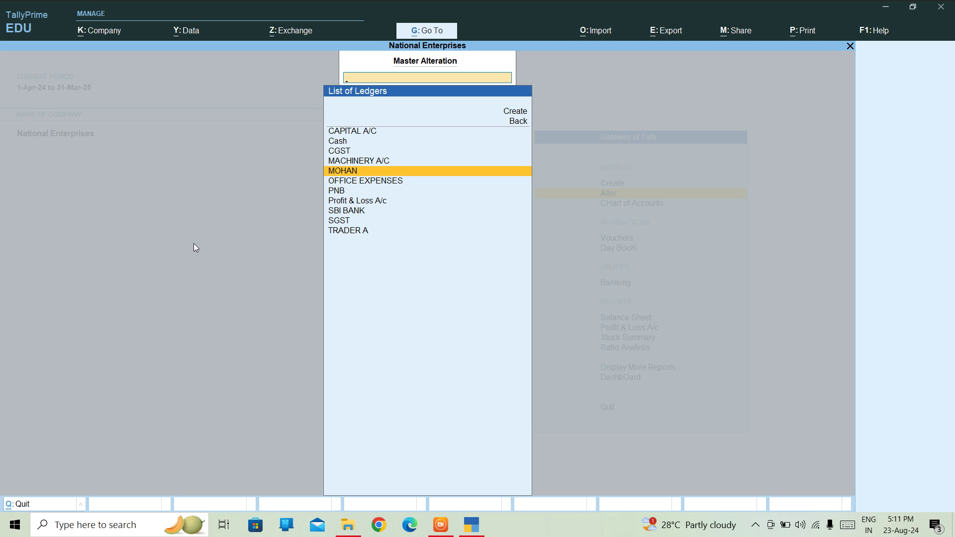
key(Return)
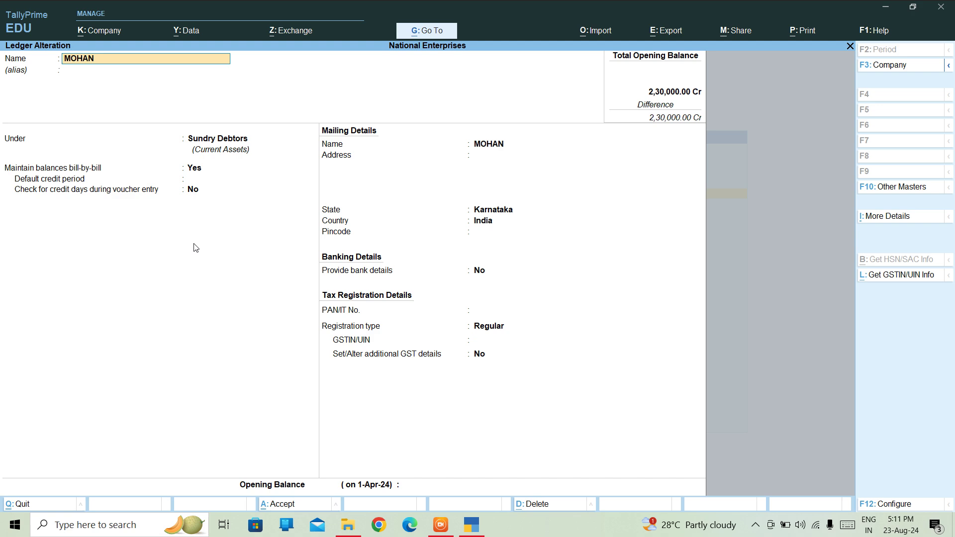
text(RAJSHREE)
key(Return)
key(Return)
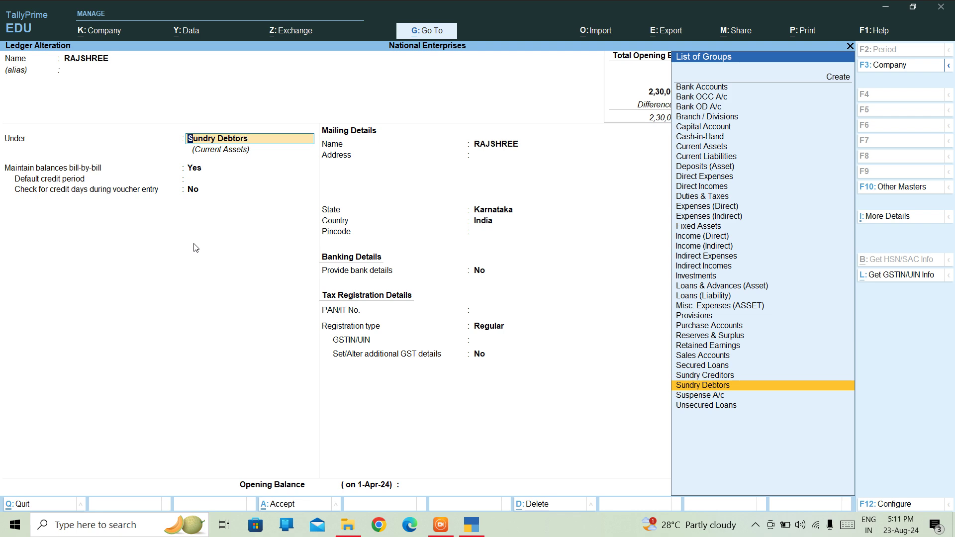
Change the renamed party ledger's parent group to Sundry Creditors
text(CRE)
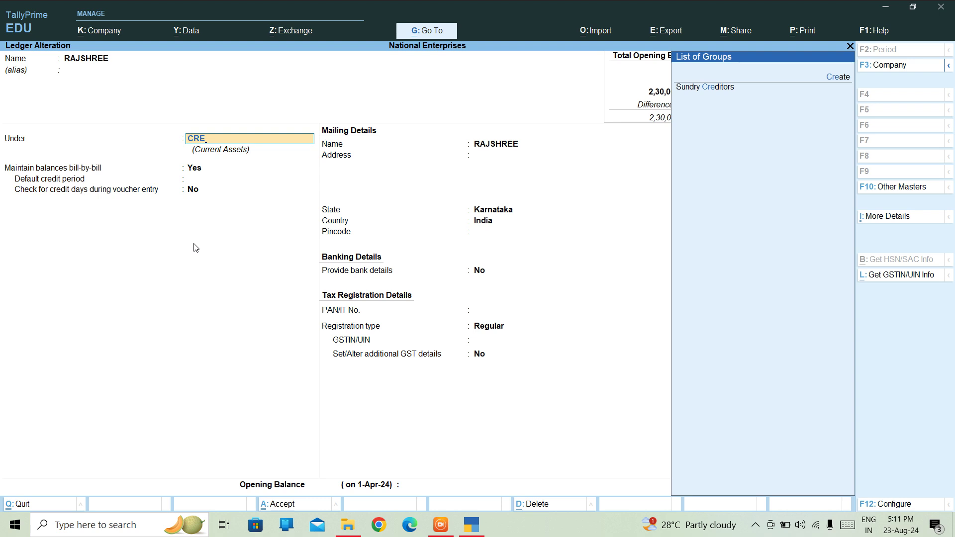
key(Down)
key(Return)
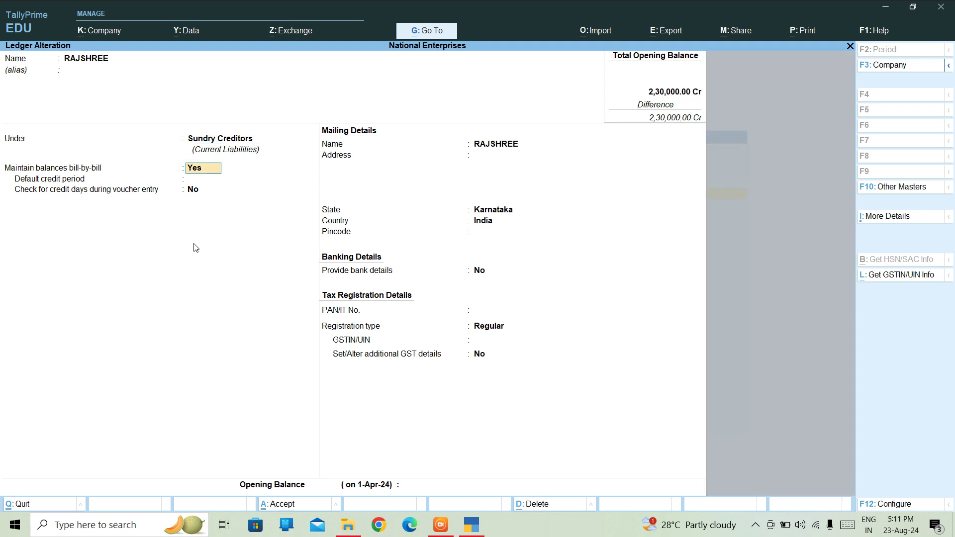
Keep the party ledger's bill-by-bill and credit settings, and accept its mailing details with the state Karnataka
key(Return)
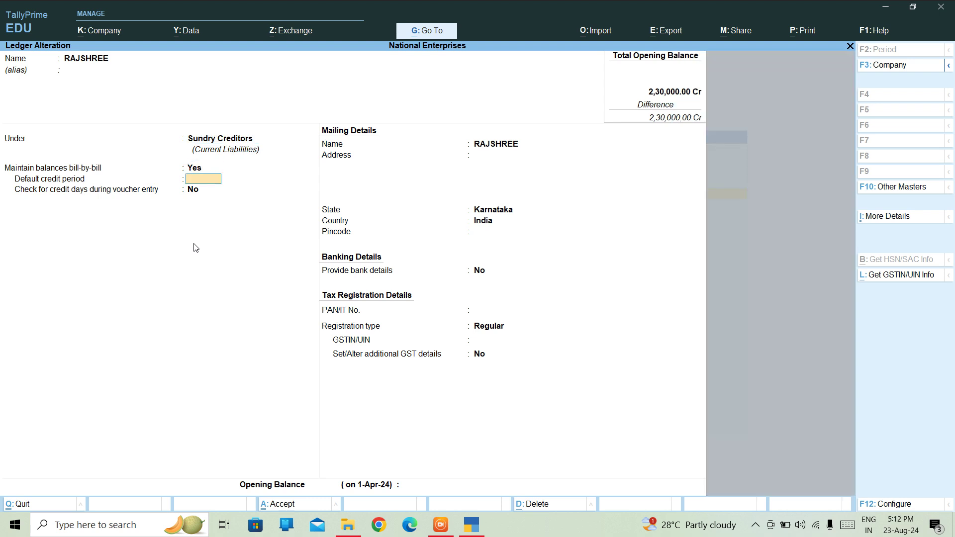
key(Return)
key(Return)
key(Return)
key(Return)
key(Return)
key(Return)
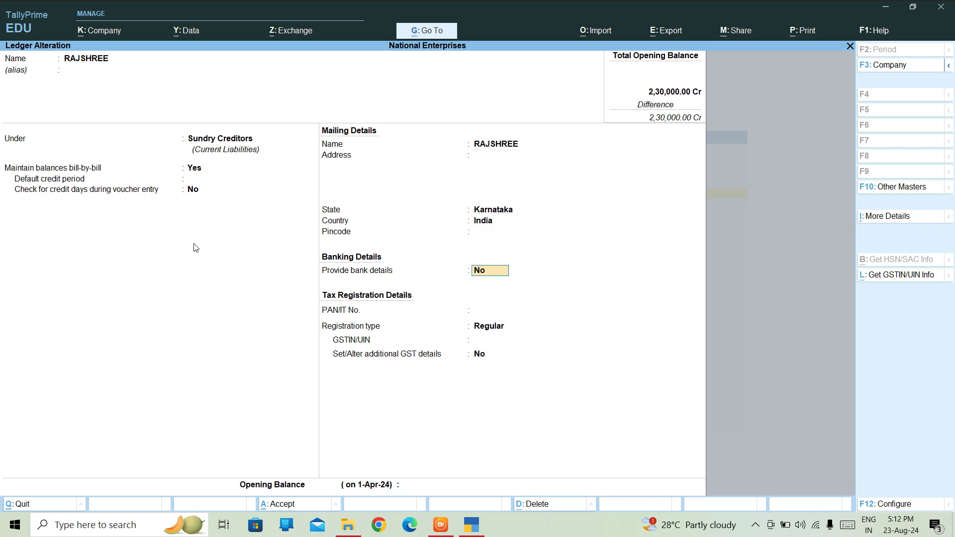
Keep the party ledger's bank details at No, PAN and GSTIN empty, registration type Regular, and additional GST details at No
key(Return)
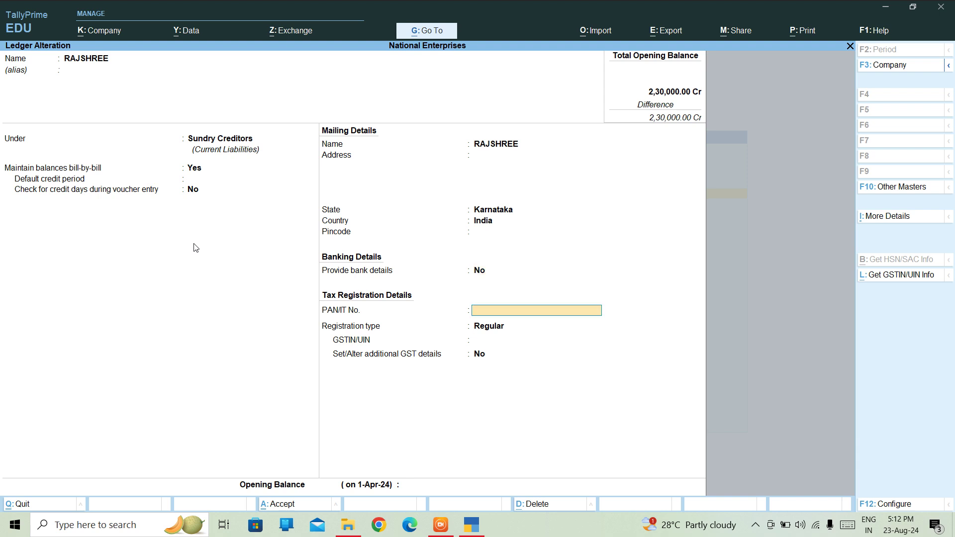
key(Return)
key(Return)
key(Return)
key(Return)
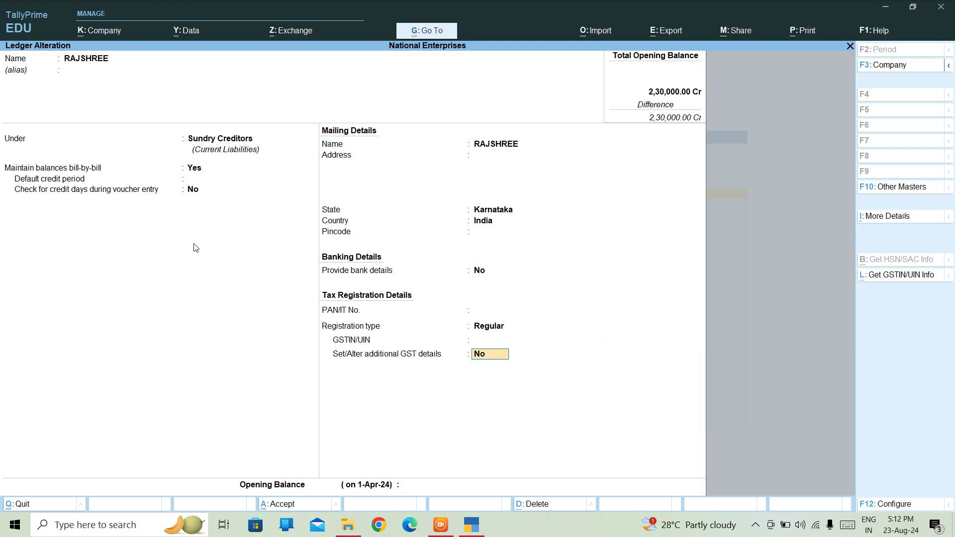
key(Return)
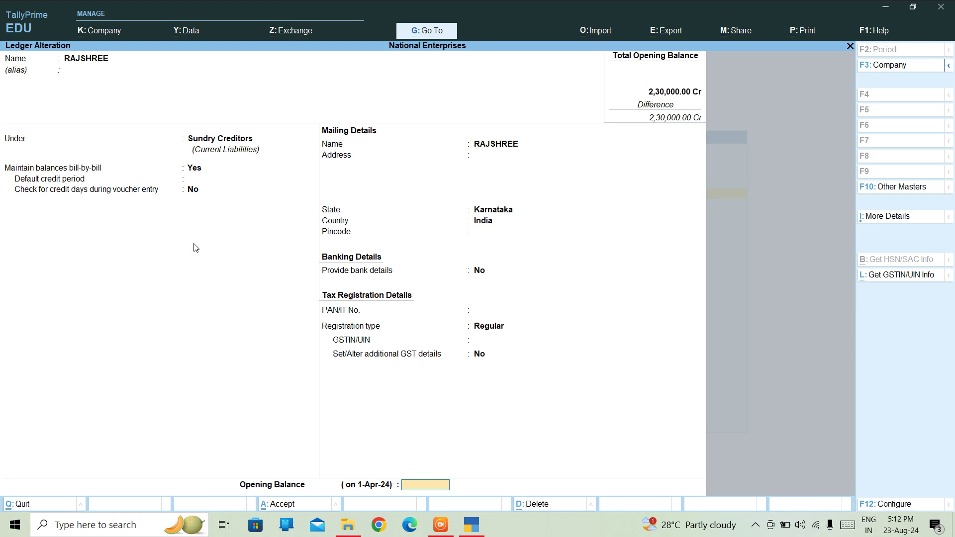
text(50000)
key(Return)
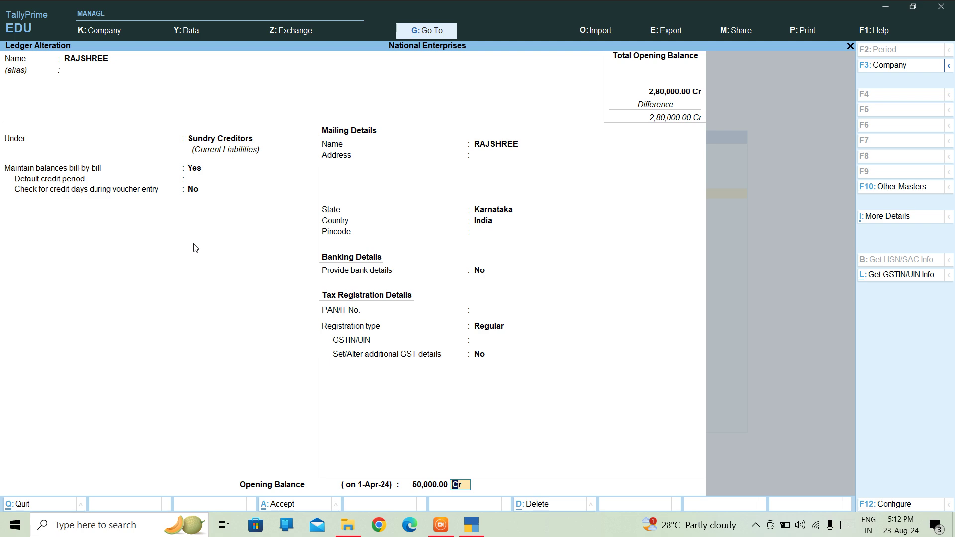
key(BackSpace)
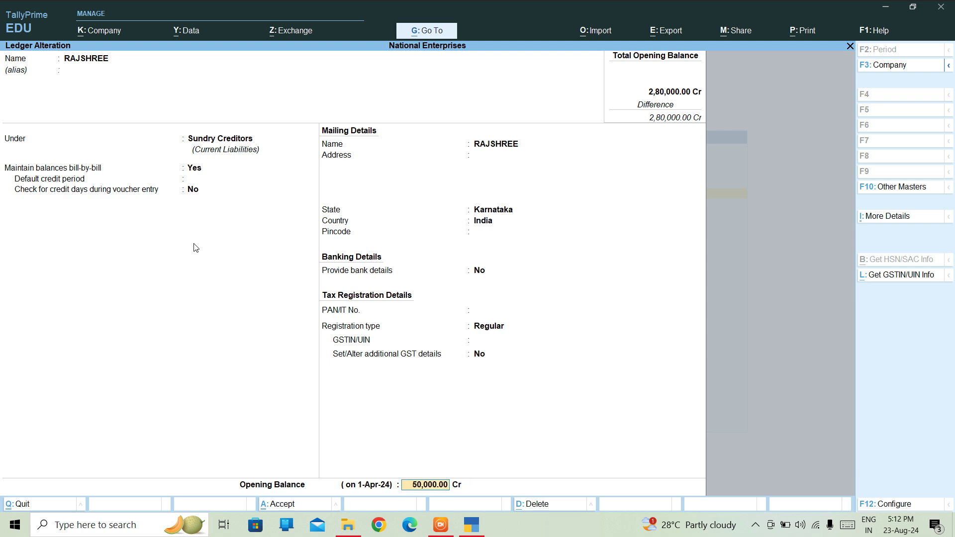
text(2)
key(Return)
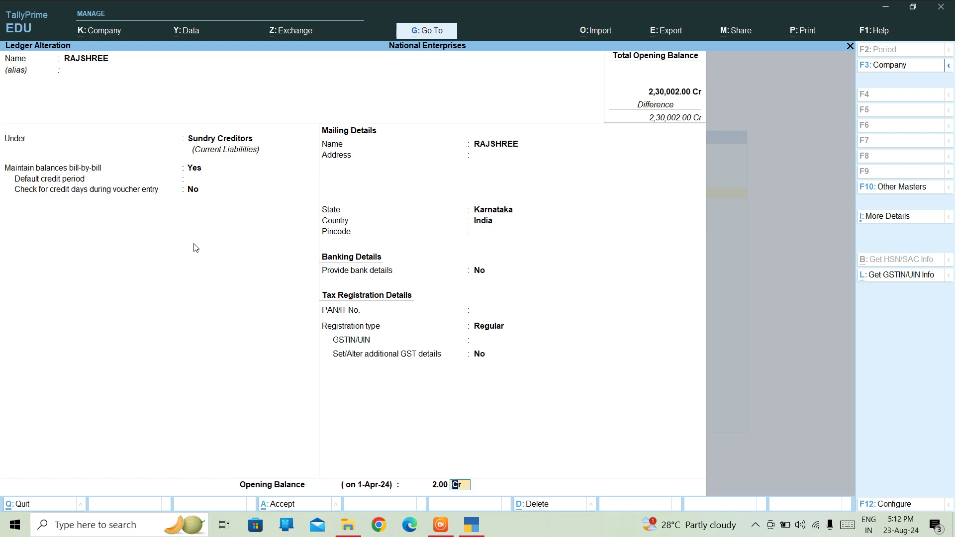
key(BackSpace)
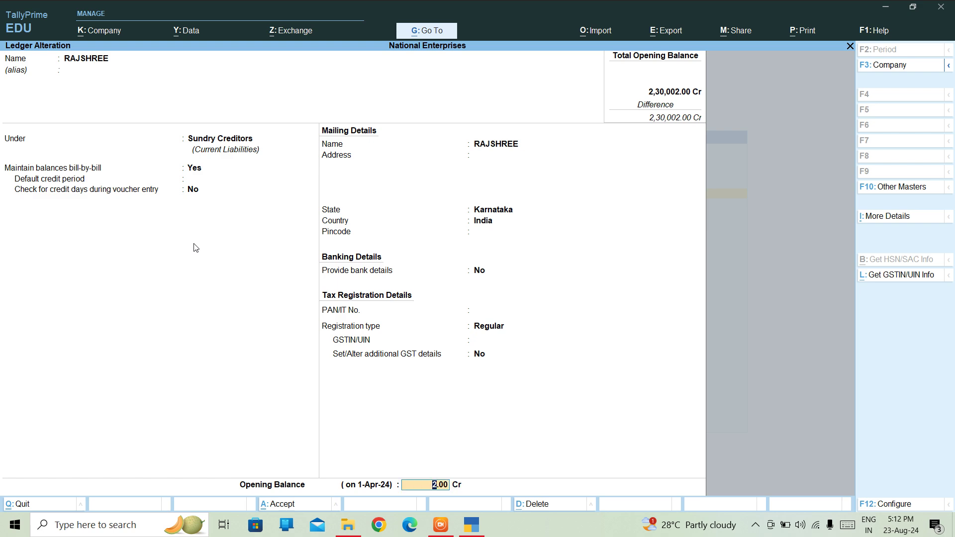
Set the party ledger's opening balance to 40,000 Cr and save the ledger
text(40000)
key(Return)
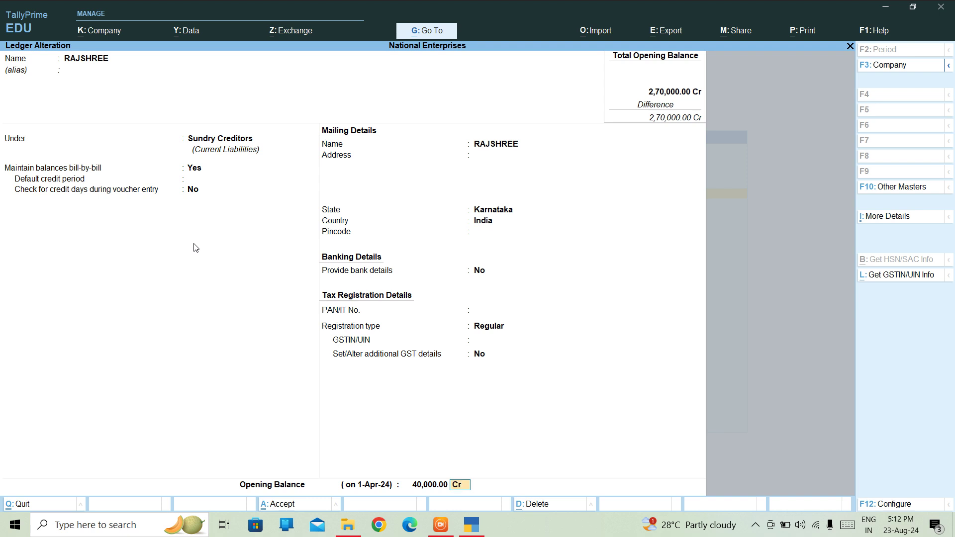
key(ctrl+a)
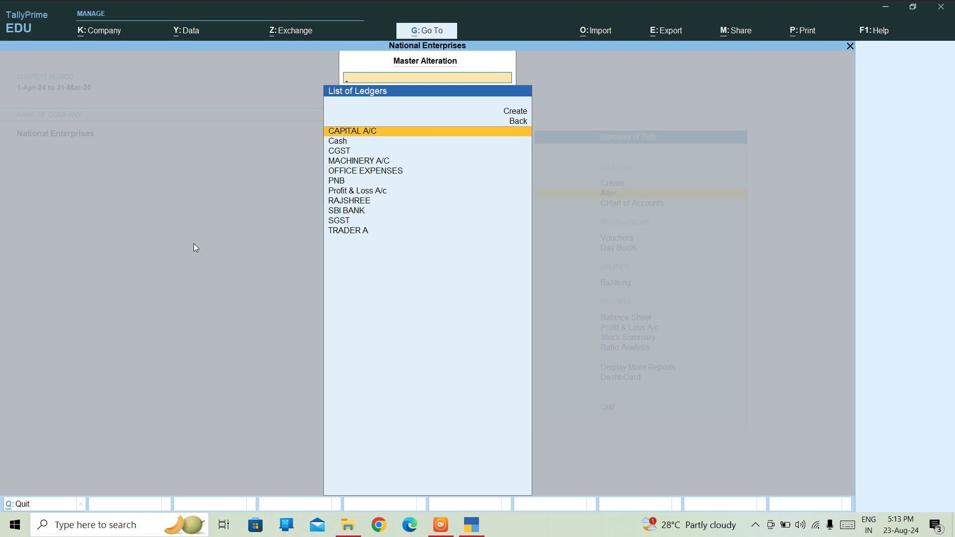
Open the Profit & Loss A/c ledger for alteration
key(Escape)
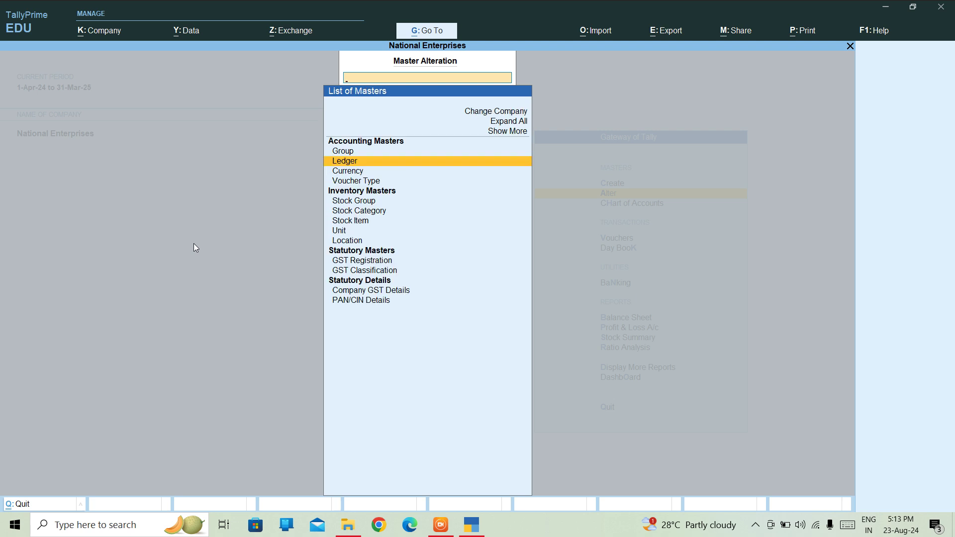
key(Return)
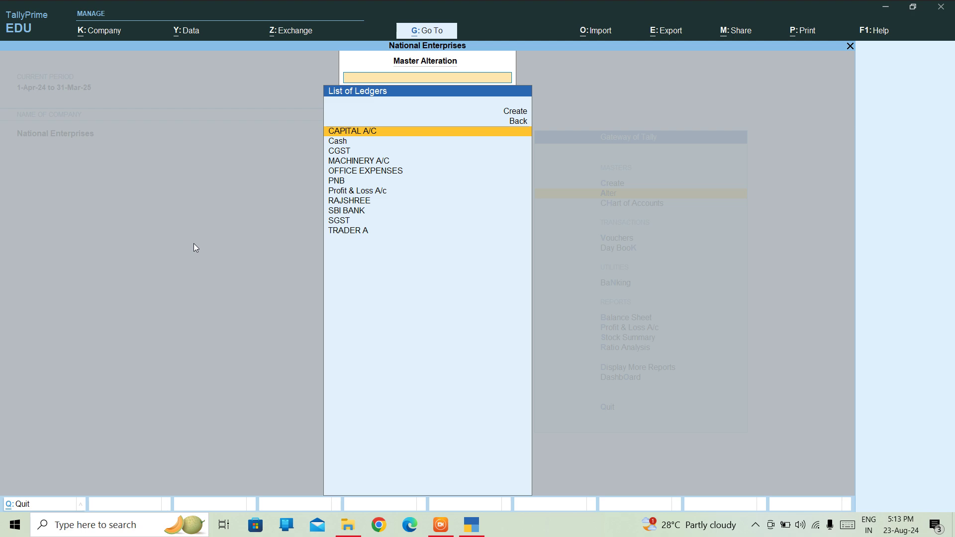
key(Down)
key(Down)
key(Down)
key(Down)
key(Down)
key(Down)
key(Down)
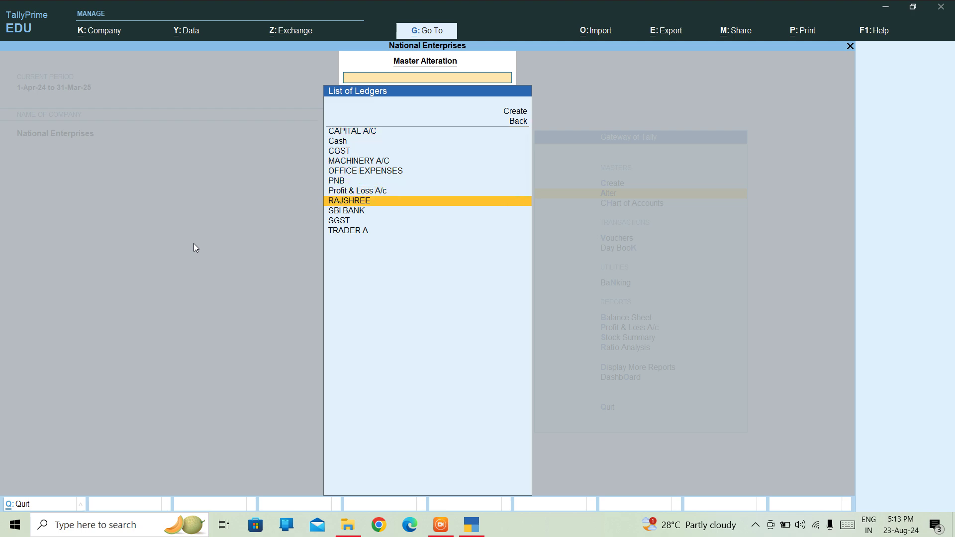
key(Up)
key(Up)
key(Up)
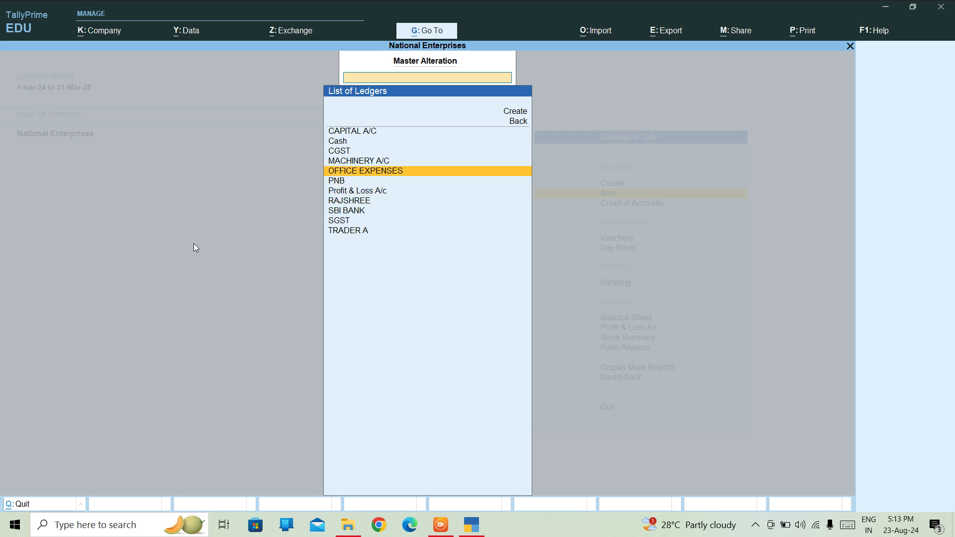
key(Down)
key(Down)
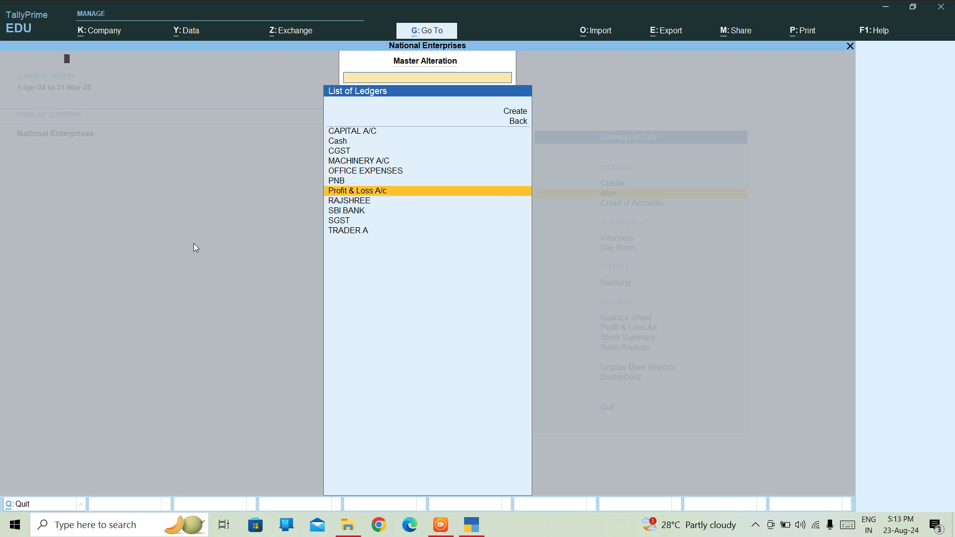
key(Return)
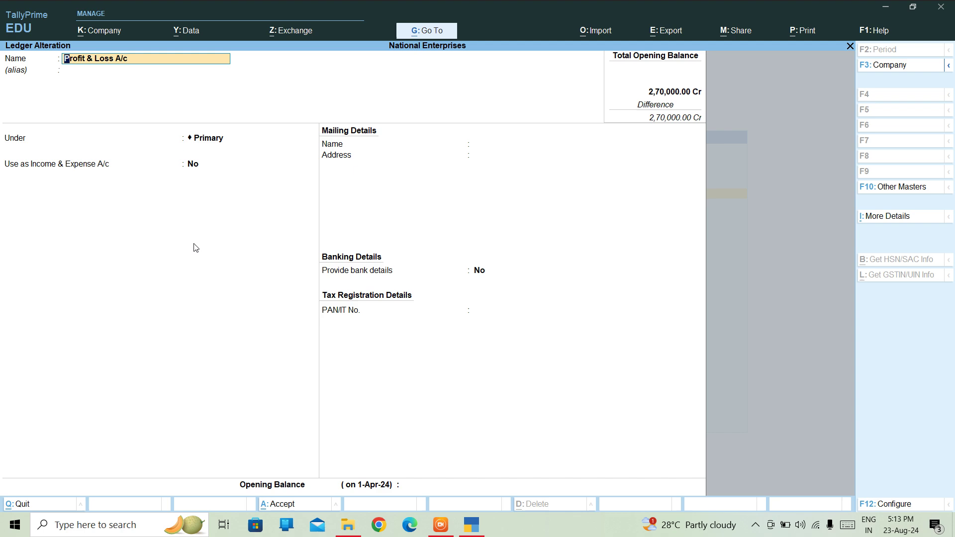
Rename the ledger in capitals as PROFIT & LOSS A/C, leaving the alias empty
text(K)
key(BackSpace)
text(PROIT)
key(BackSpace)
key(BackSpace)
text(FIT & LOSS A/C)
key(Return)
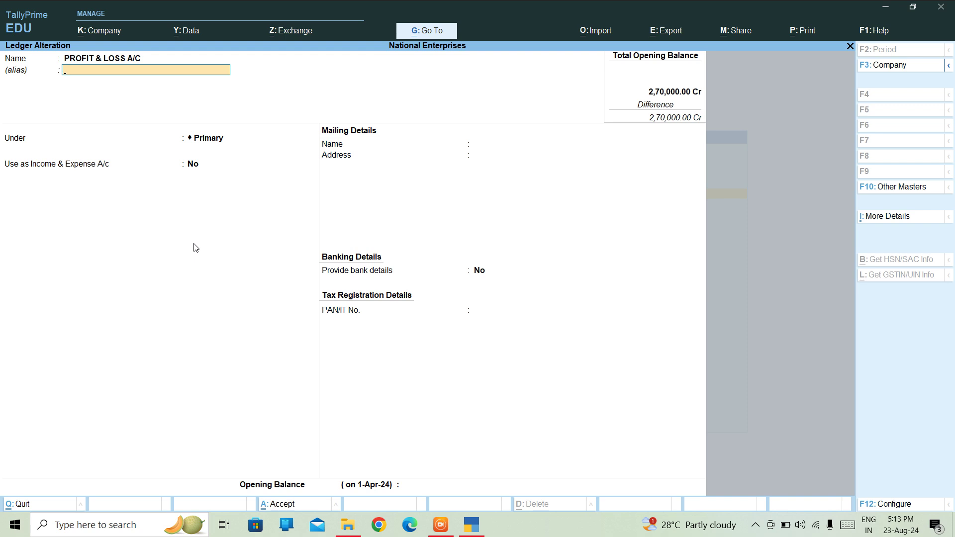
key(Return)
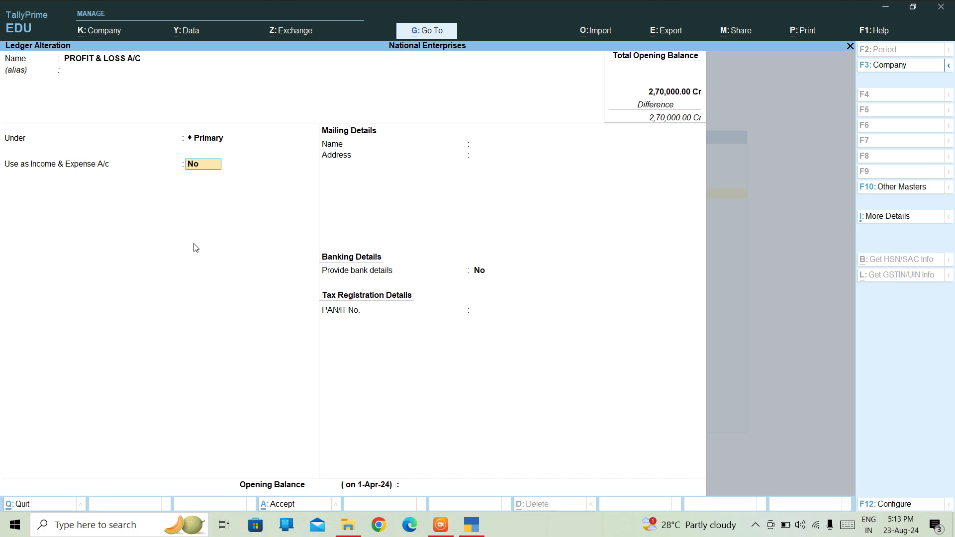
Keep income and expense use and bank details at No, set the opening balance to 10,000 Cr, and save the ledger
key(Return)
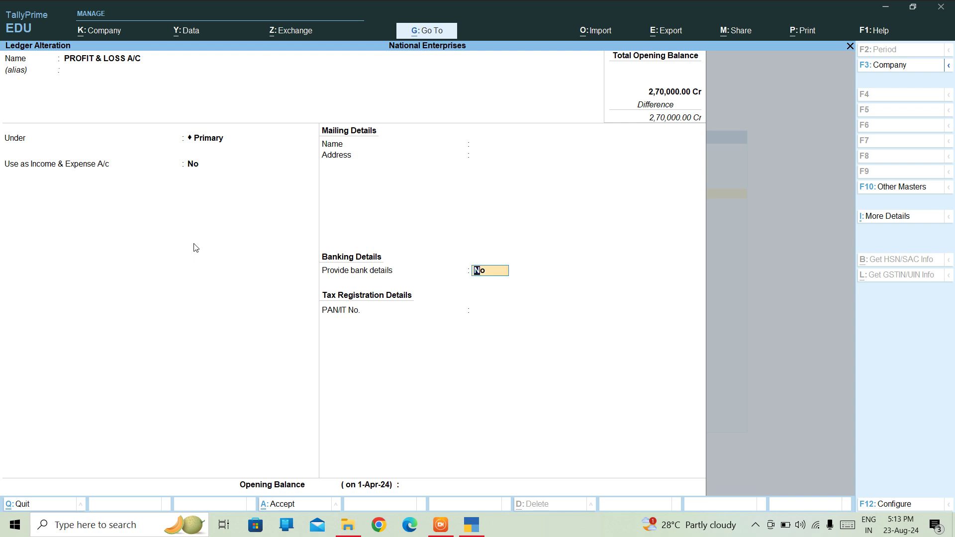
key(Return)
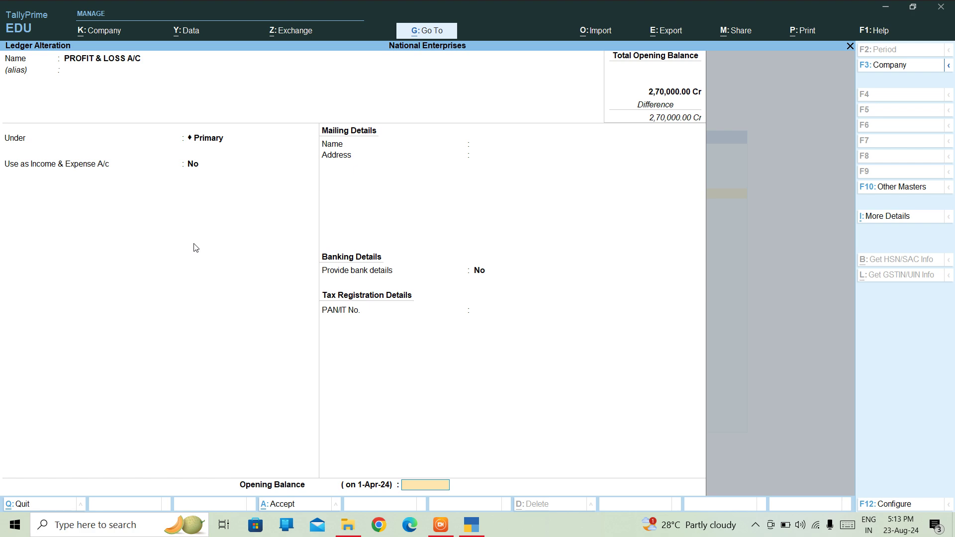
text(10000)
key(Return)
key(Return)
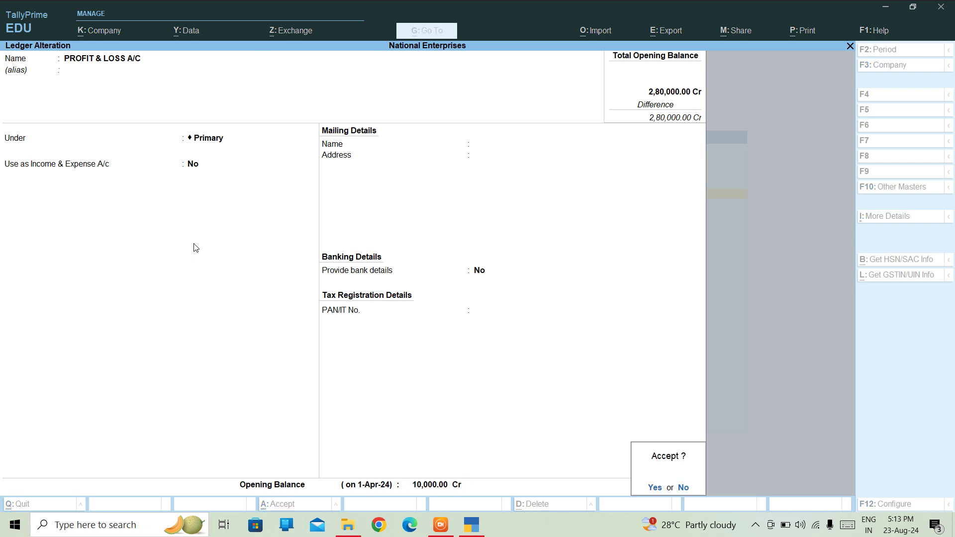
key(Return)
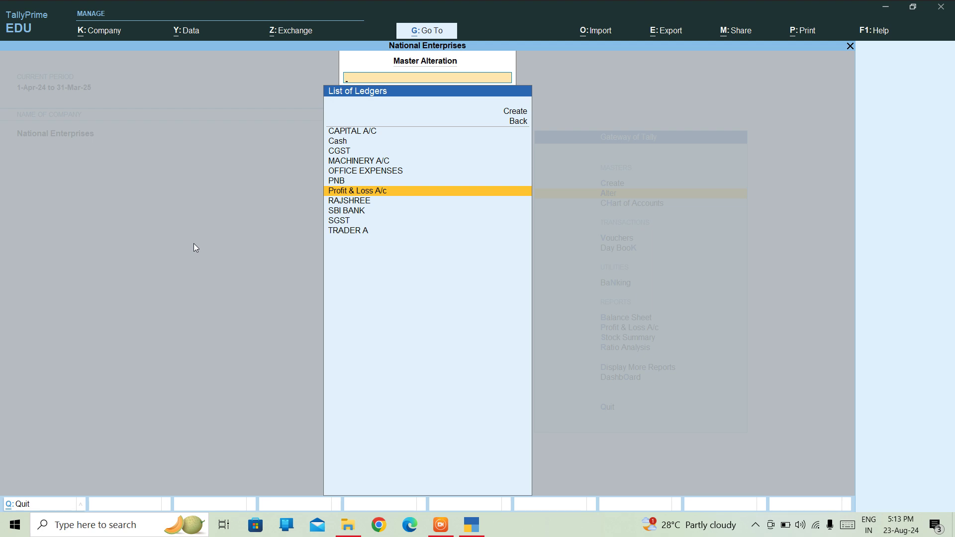
Leave master alteration, view the Day Book for voucher entries, and return to the Gateway of Tally
key(Escape)
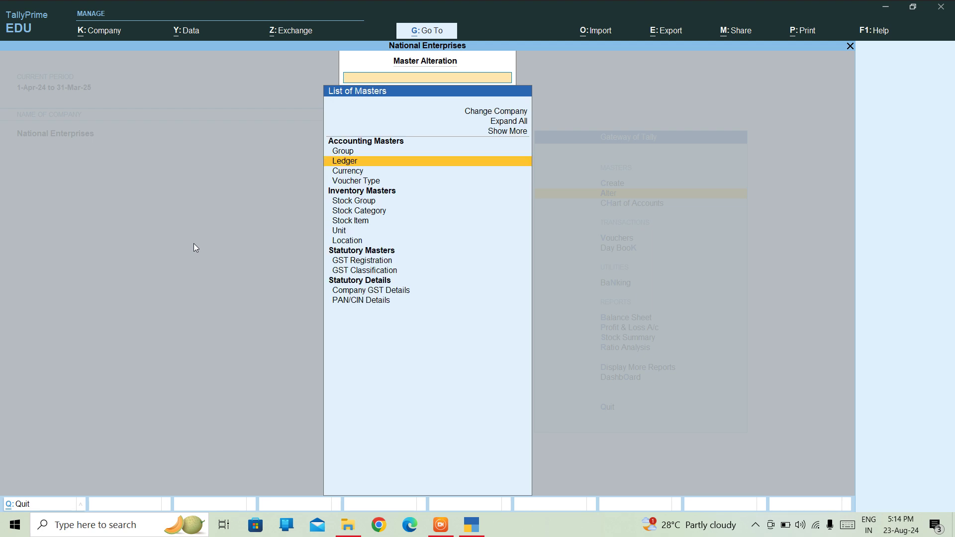
key(Escape)
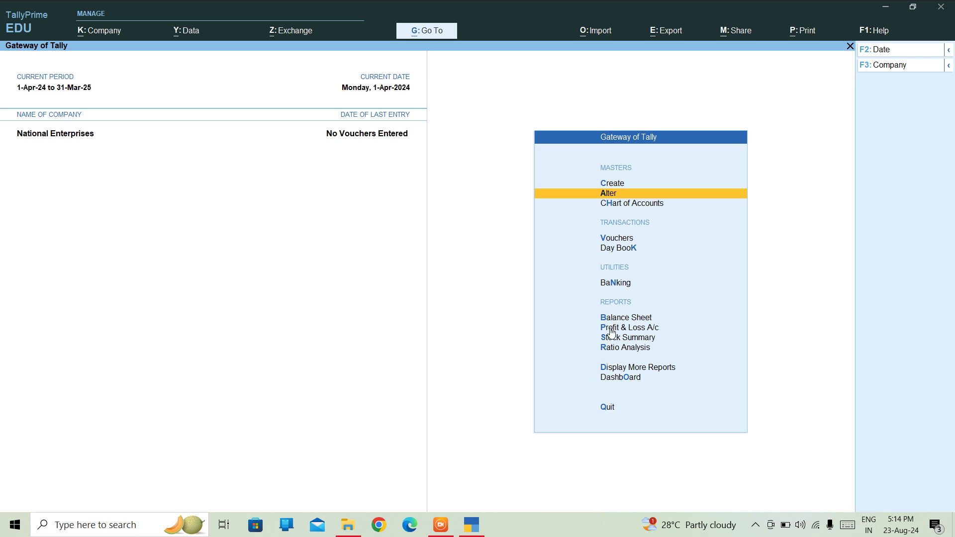
click(617, 248)
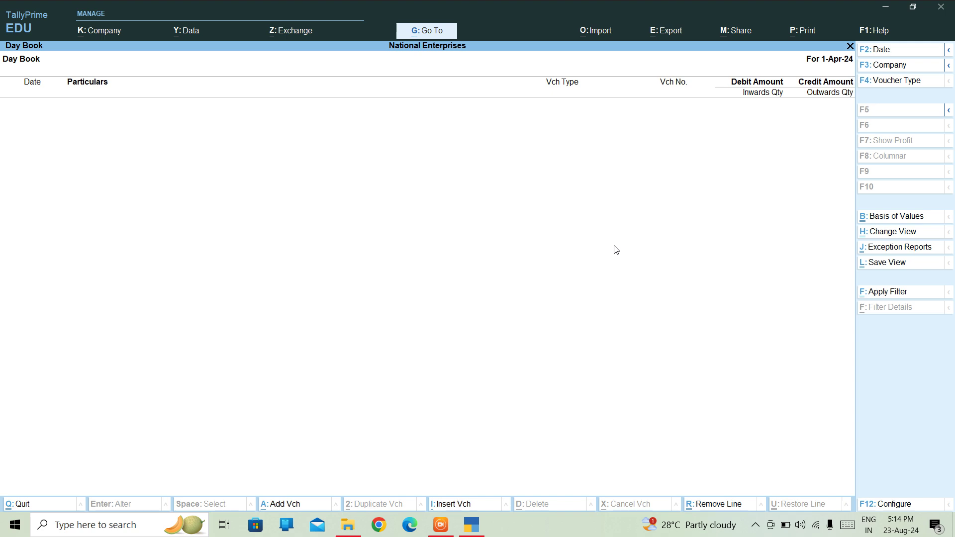
key(Escape)
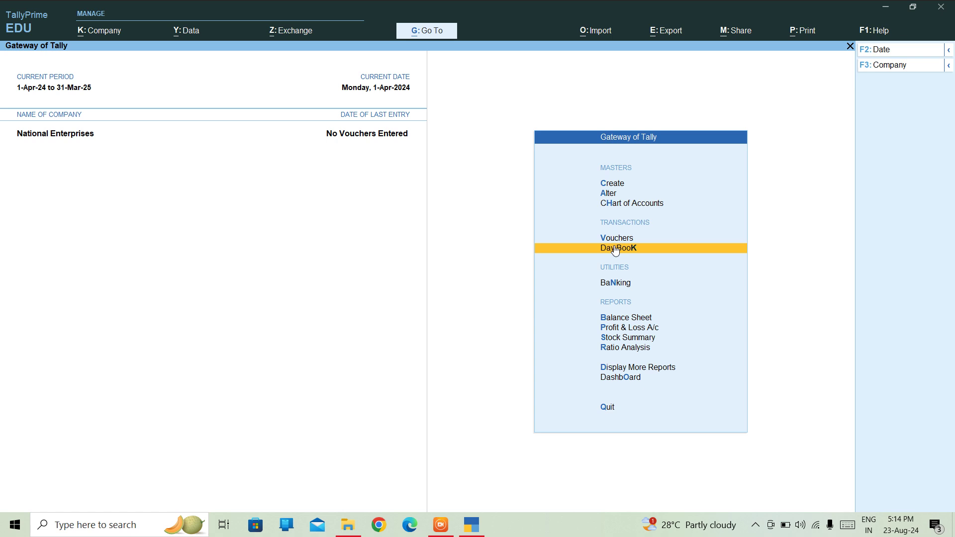
Open the additional reports list from the Gateway of Tally
key(Down)
key(Down)
key(Down)
key(Down)
key(Down)
key(Down)
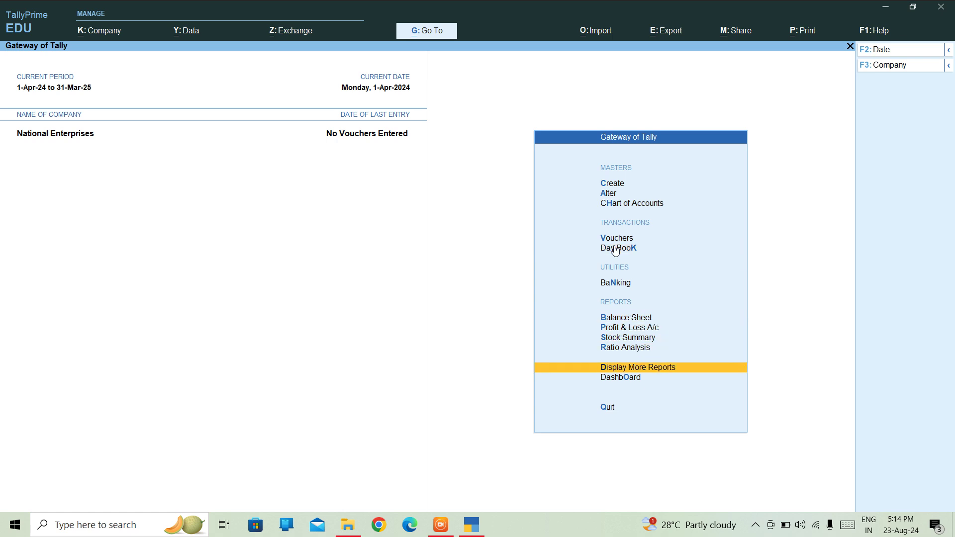
key(Return)
key(Down)
key(Down)
key(Down)
key(Down)
key(Down)
key(Down)
key(Down)
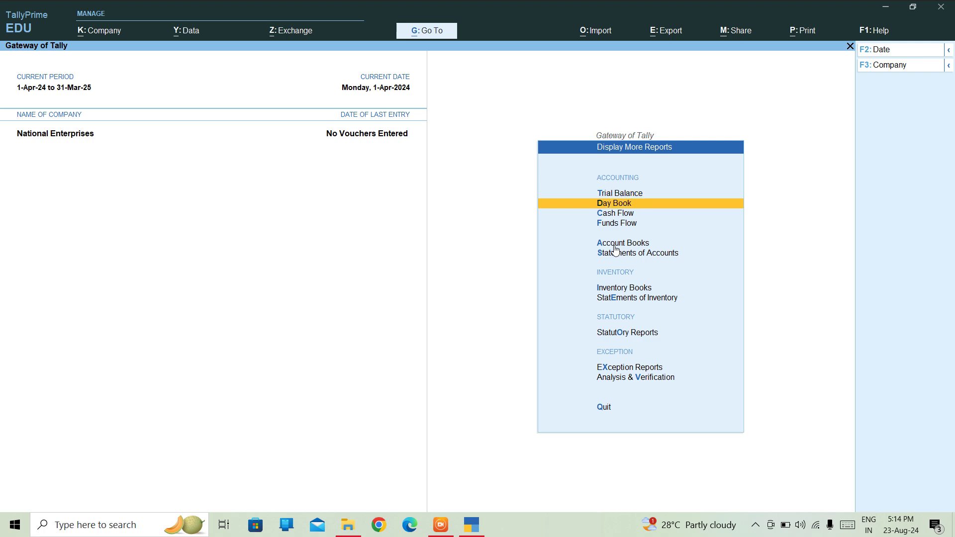
key(Up)
key(Up)
key(Up)
key(Up)
key(Up)
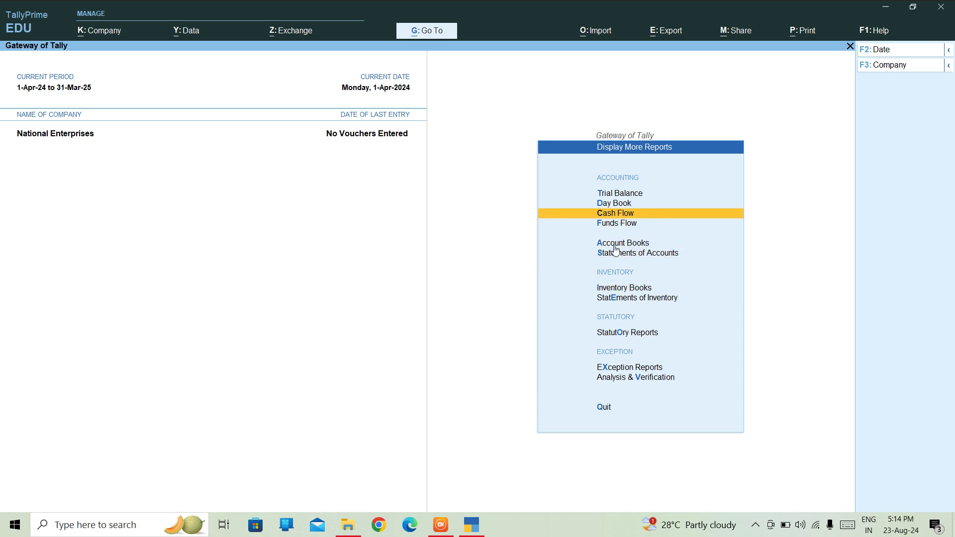
key(Down)
key(Down)
key(Down)
key(Down)
key(Down)
key(Down)
key(Down)
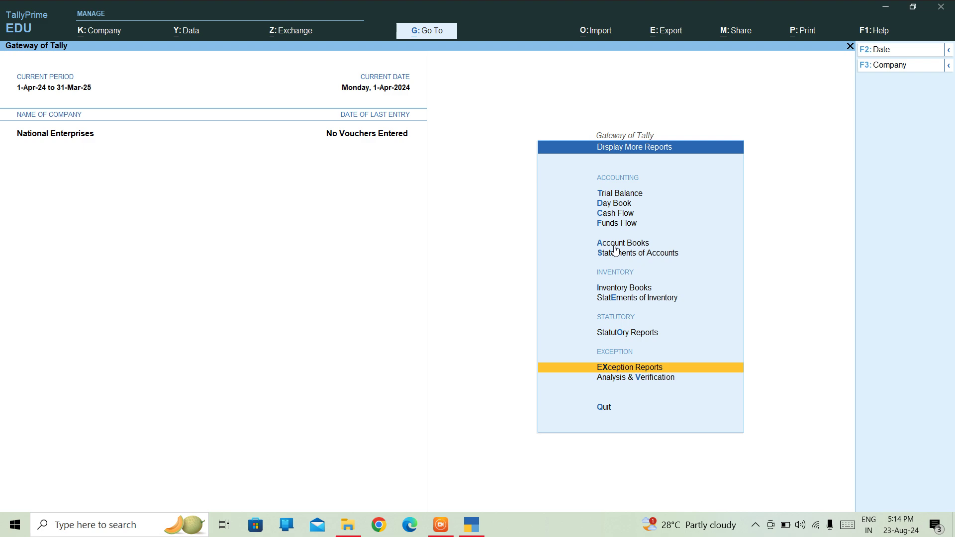
Open the Trial Balance to examine the closing balances of the altered accounts, and return to the Gateway of Tally
key(Up)
key(Up)
key(Up)
key(Up)
key(Up)
key(Up)
key(Up)
key(Up)
key(Up)
key(Return)
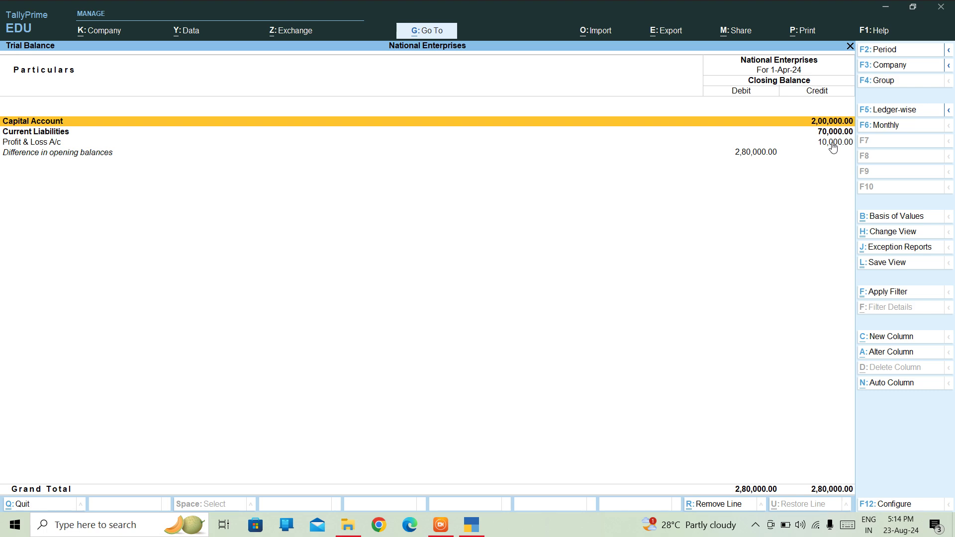
key(Escape)
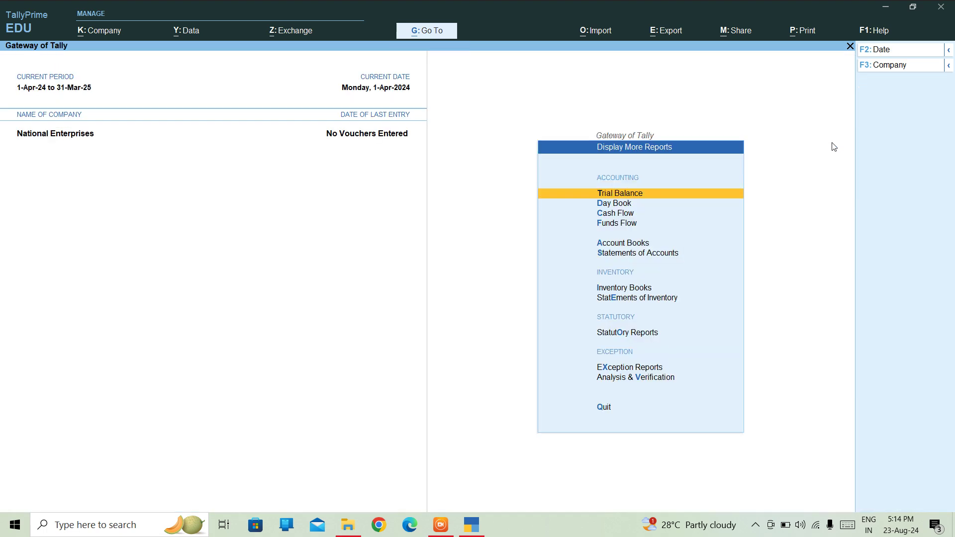
key(Escape)
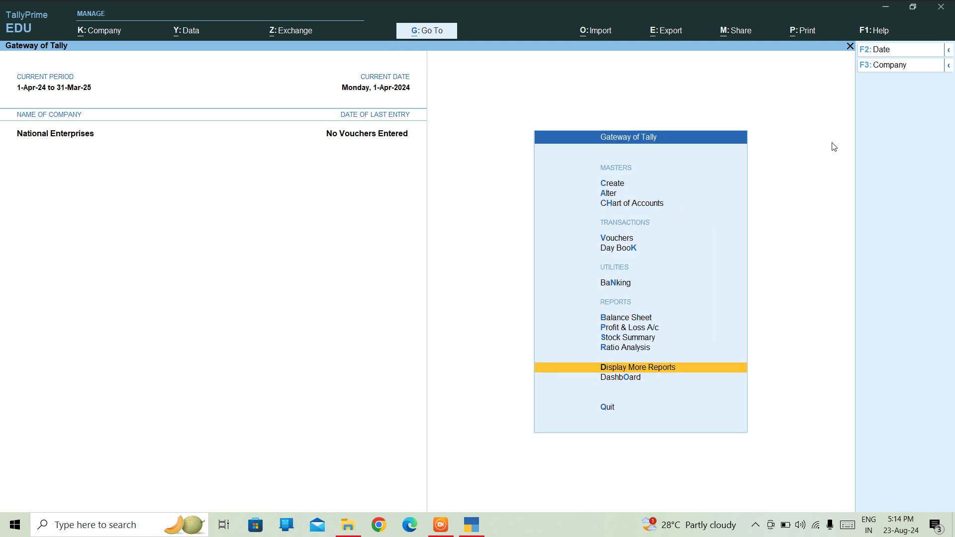
Reopen the Trial Balance to recheck the debit and credit balances, and go back to the Gateway of Tally
key(Return)
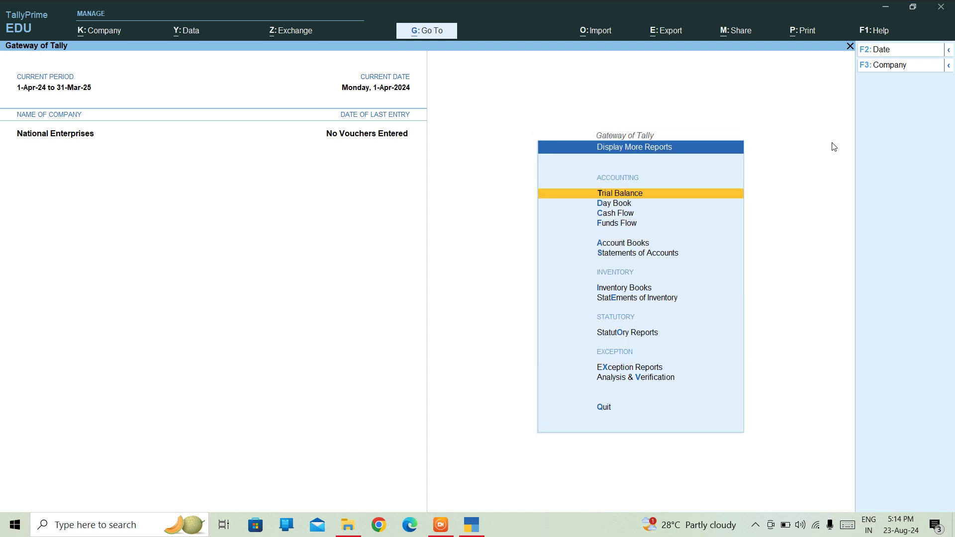
key(Return)
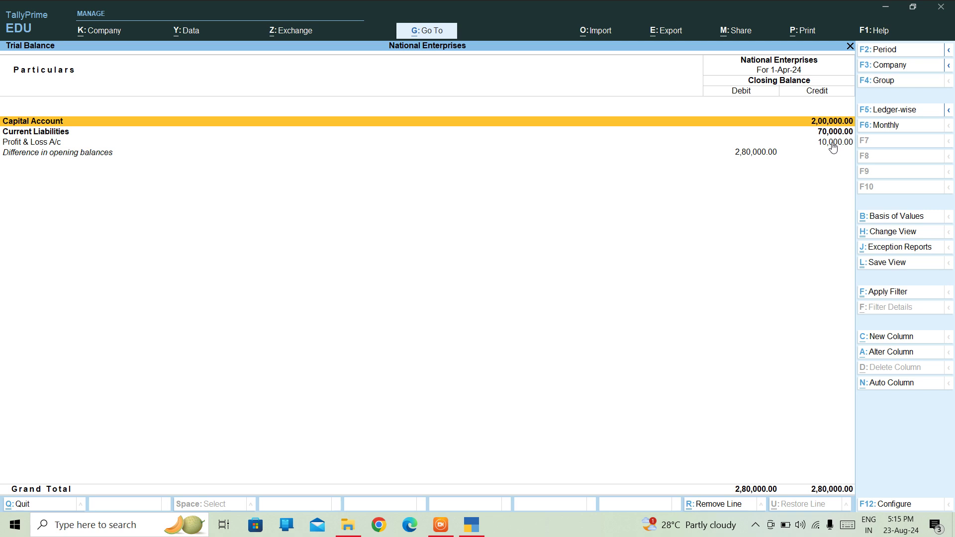
key(Escape)
key(Escape)
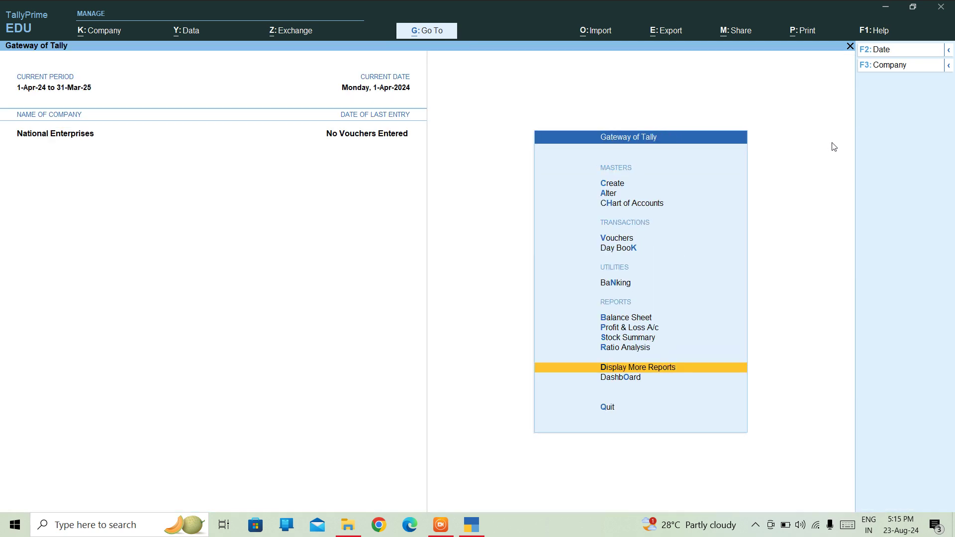
key(Up)
key(Up)
key(Up)
key(Up)
key(Up)
key(Up)
key(Up)
key(Up)
key(Up)
key(Up)
key(Up)
key(Up)
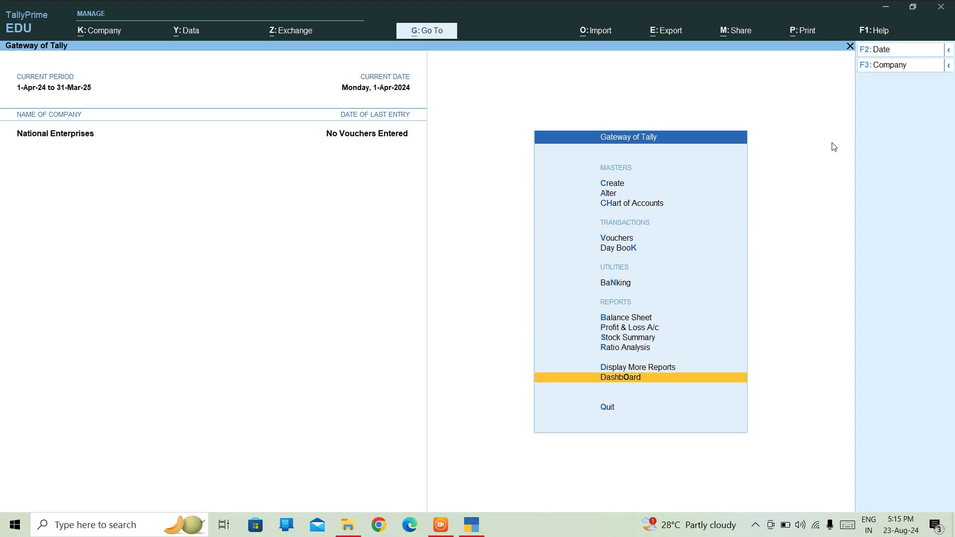
Open the CAPITAL A/C ledger for alteration from the Gateway of Tally
key(Up)
key(Up)
key(Up)
key(Up)
key(Up)
key(Up)
key(Up)
key(Up)
key(Up)
key(Up)
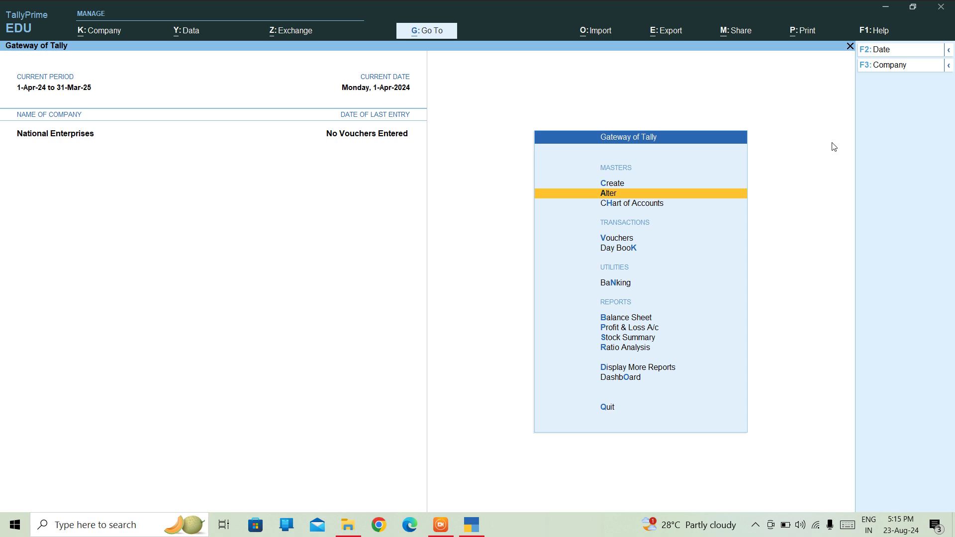
key(Return)
key(Down)
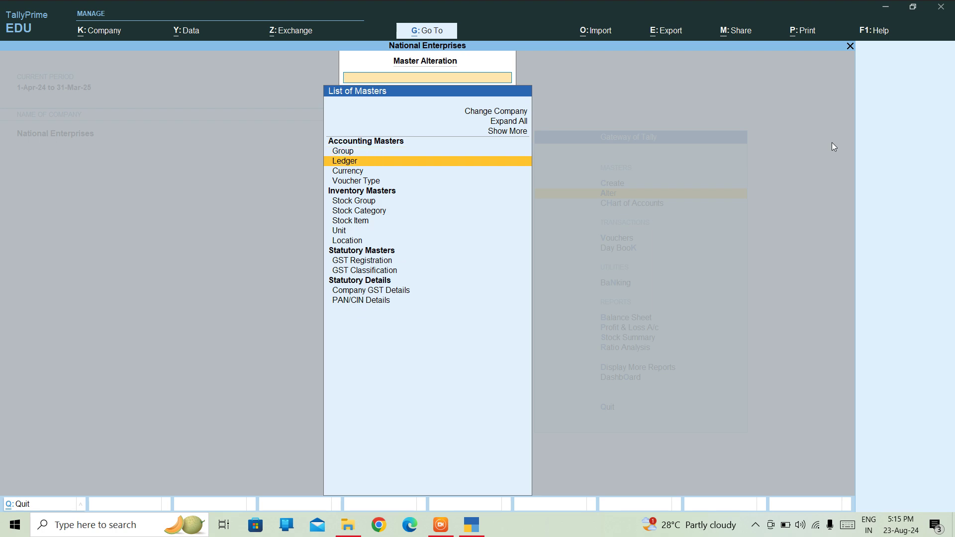
key(Return)
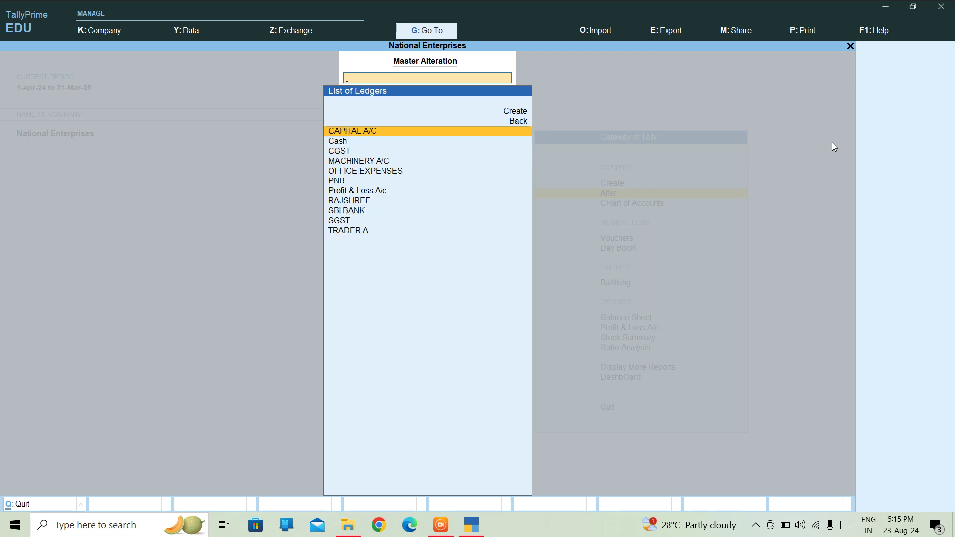
key(Return)
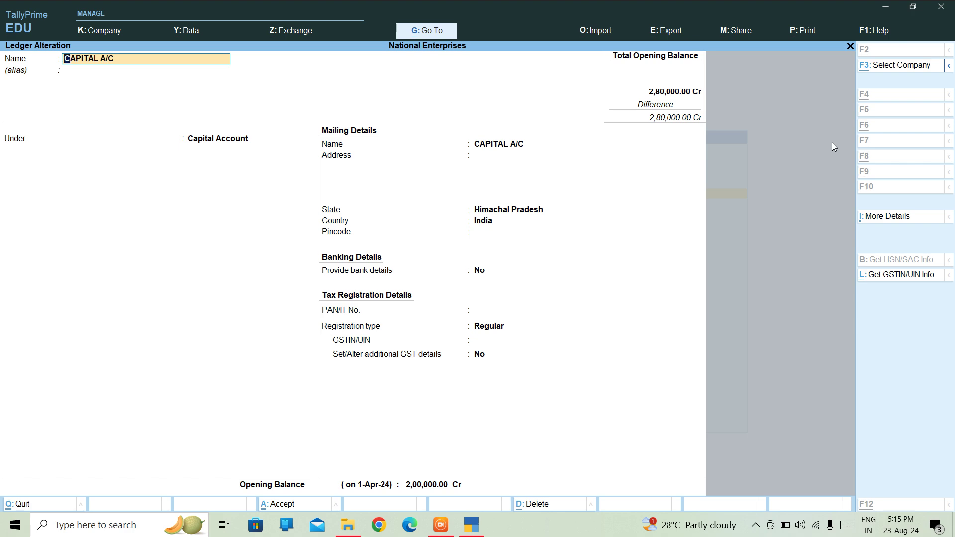
key(alt+d)
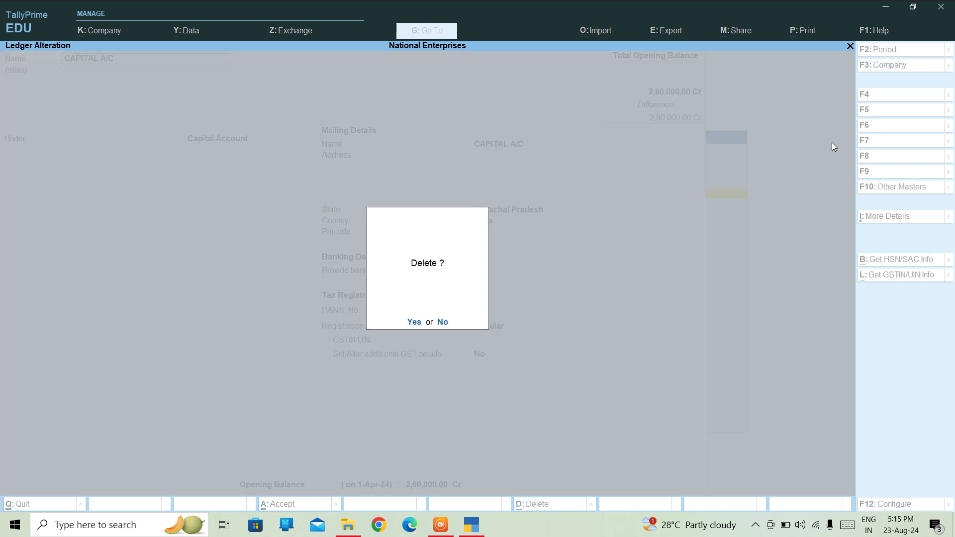
key(n)
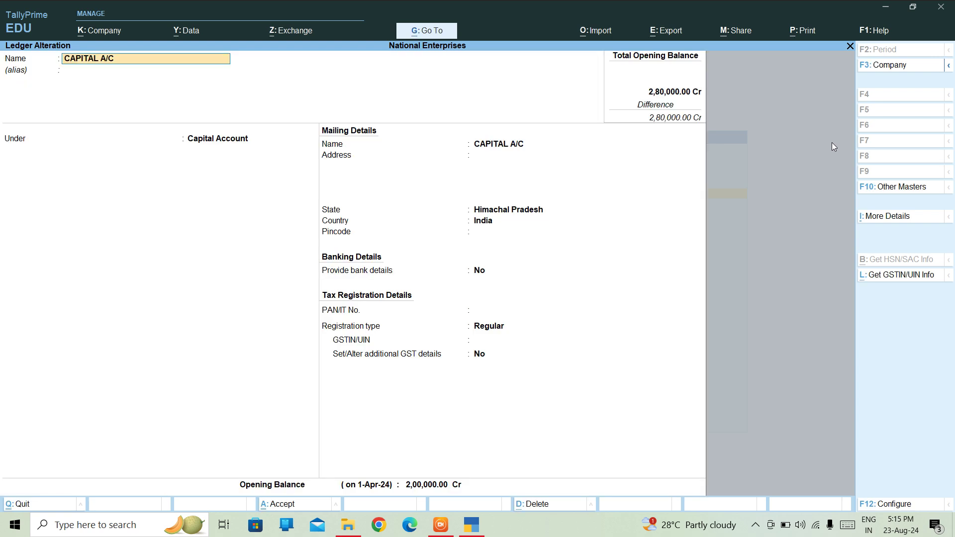
key(alt+d)
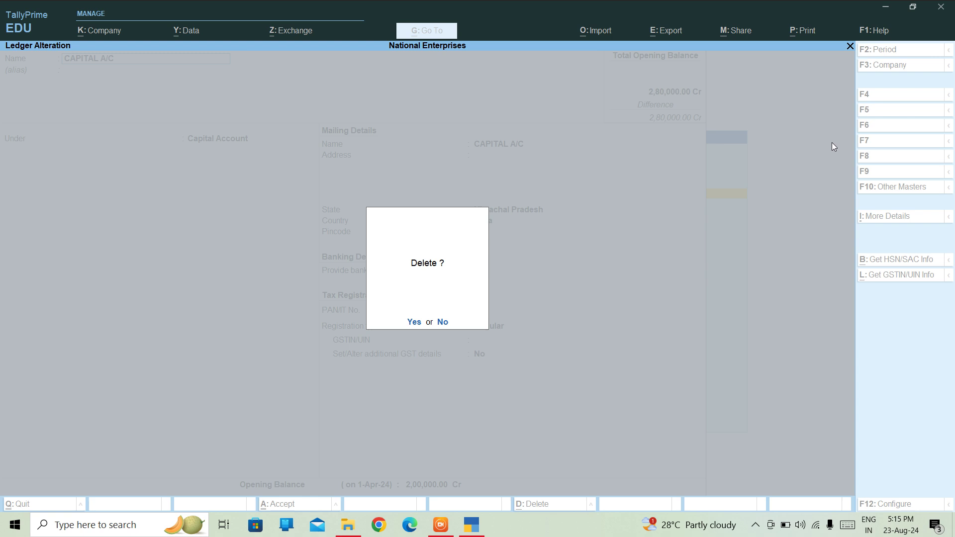
key(n)
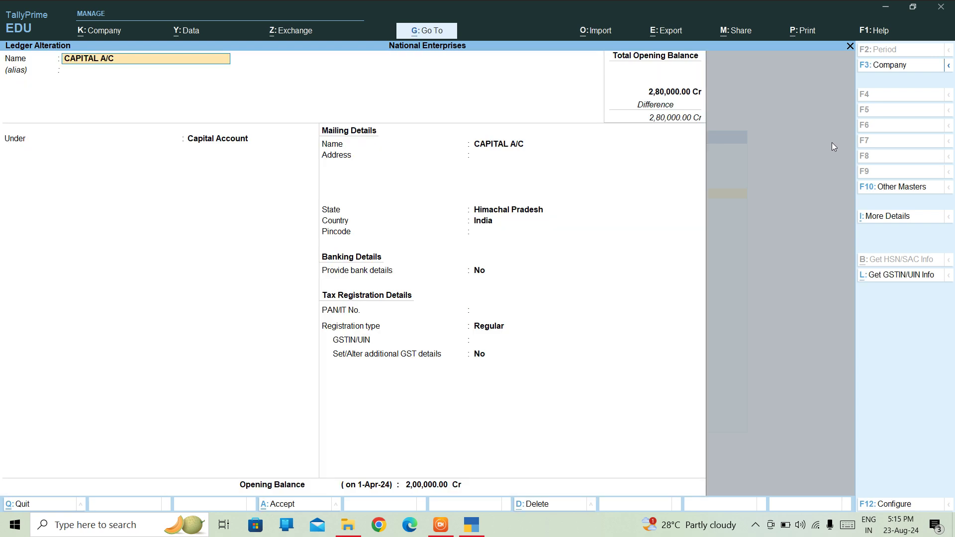
Delete the open CAPITAL A/C ledger, and also delete the Cash ledger
key(alt+d)
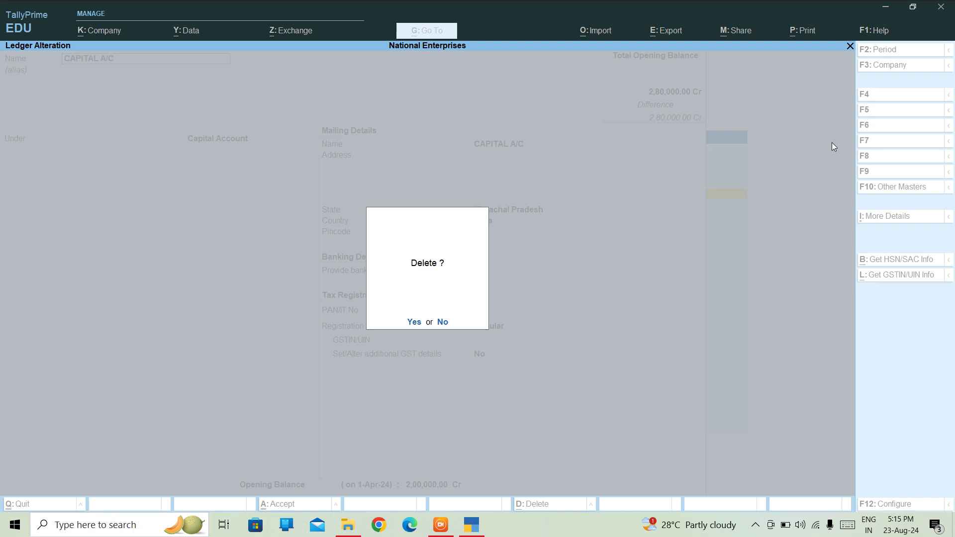
key(y)
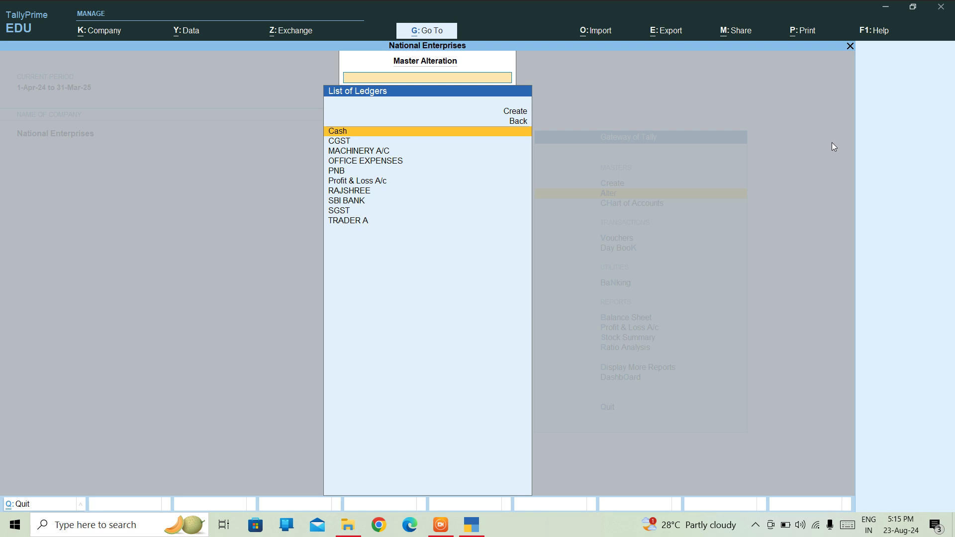
click(387, 133)
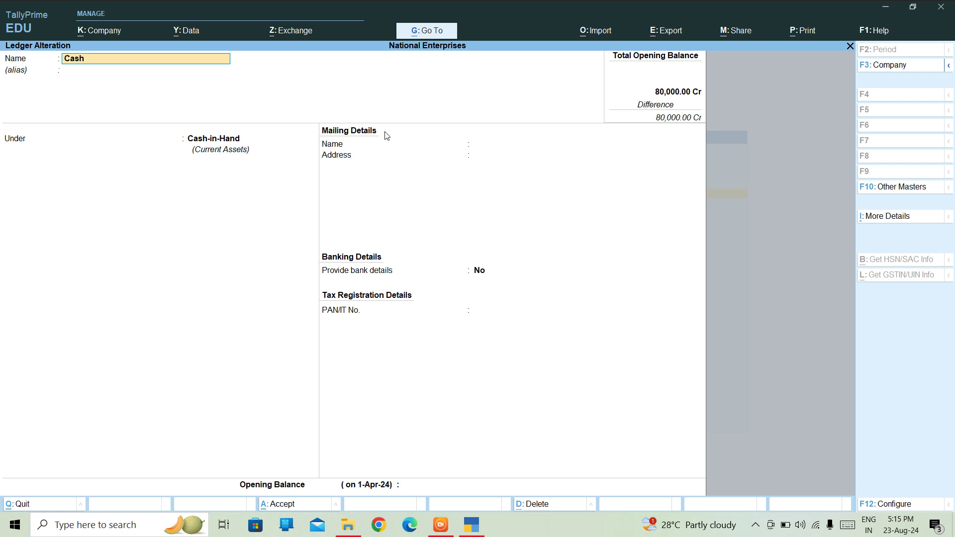
key(alt+d)
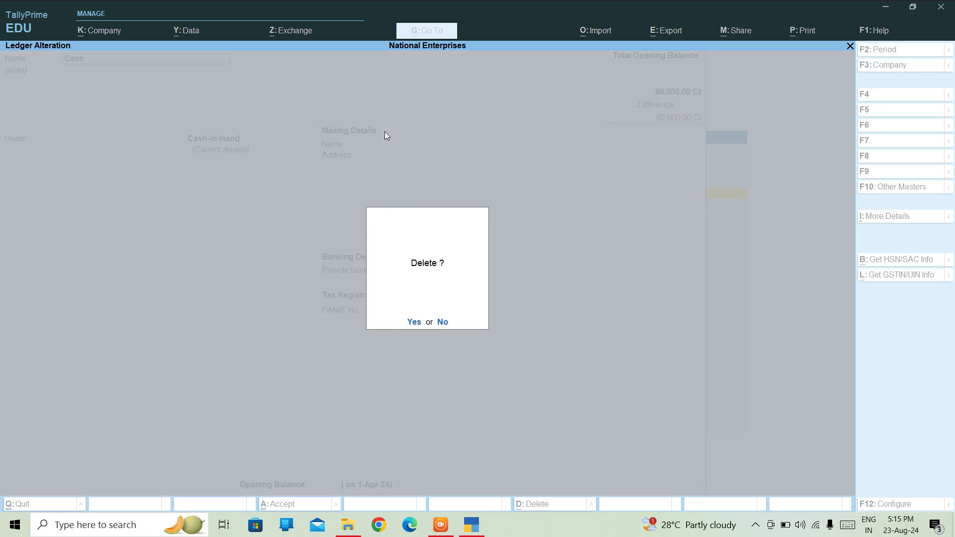
key(y)
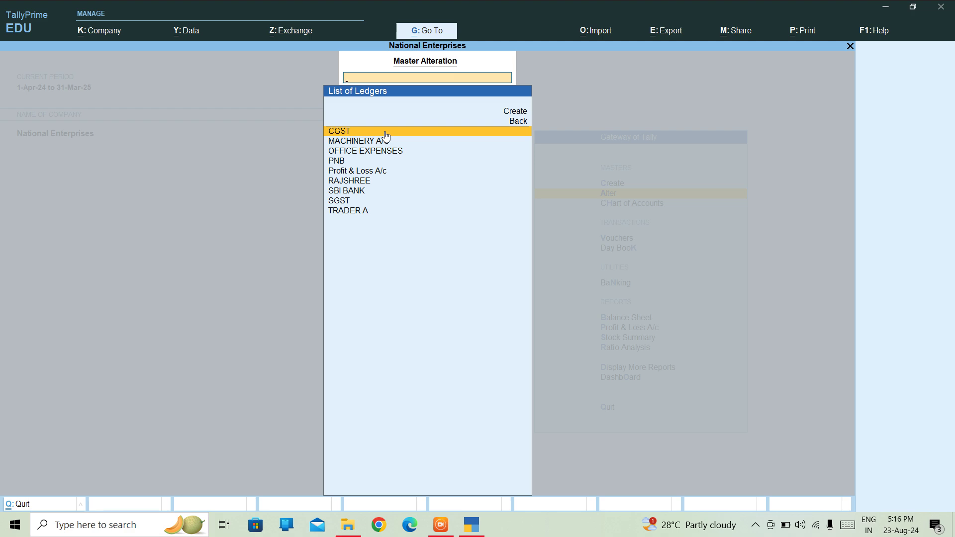
Open the CGST ledger from the list of ledgers and delete it
click(387, 132)
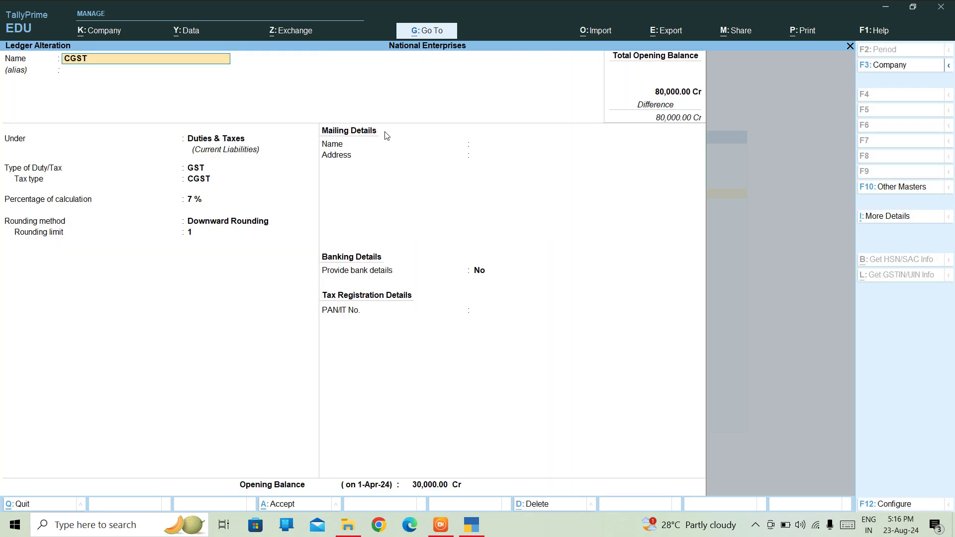
key(alt+d)
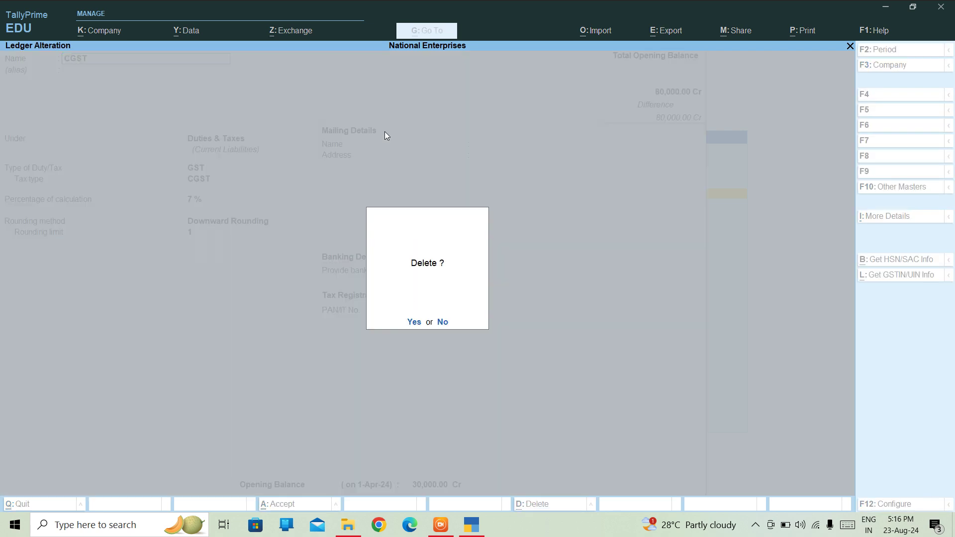
key(Return)
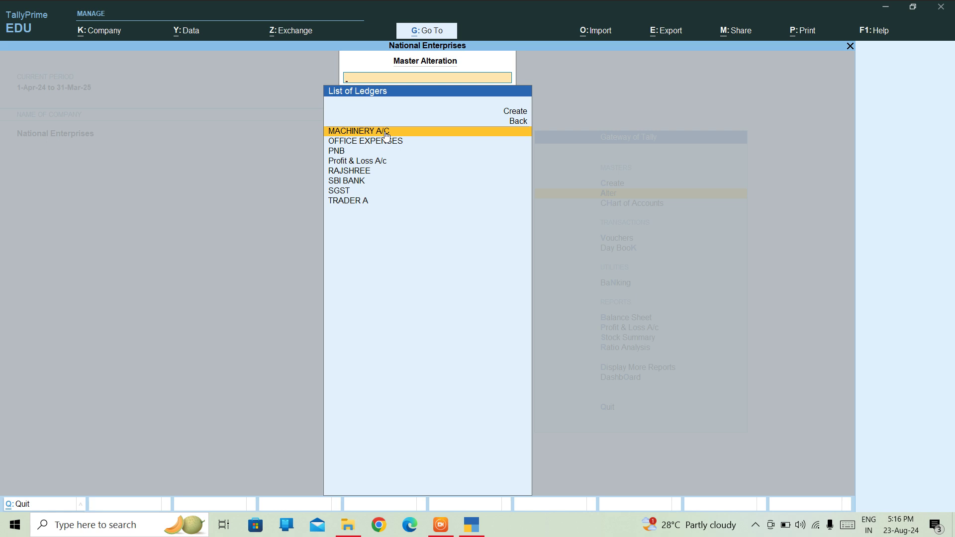
Open the MACHINERY A/C ledger from the list of ledgers and delete it
key(Down)
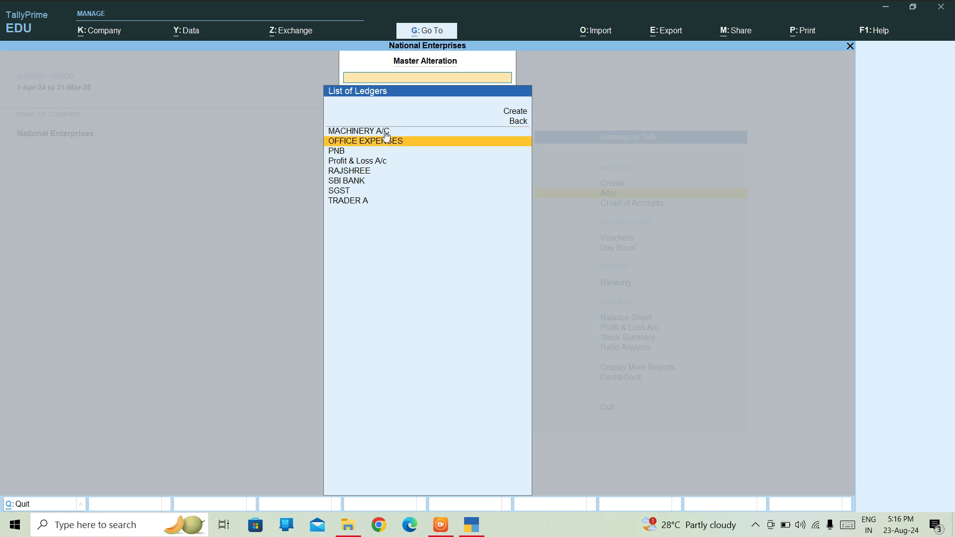
key(Up)
key(Up)
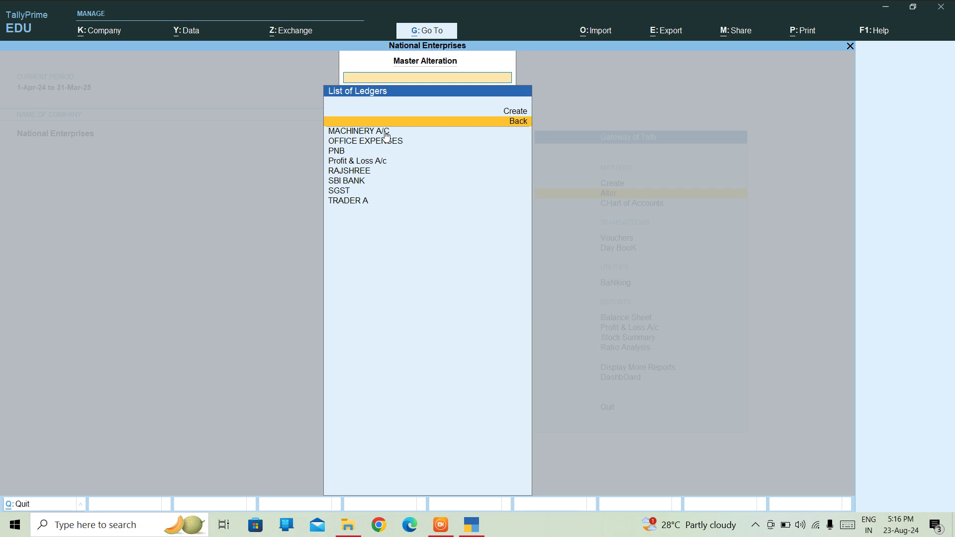
key(Down)
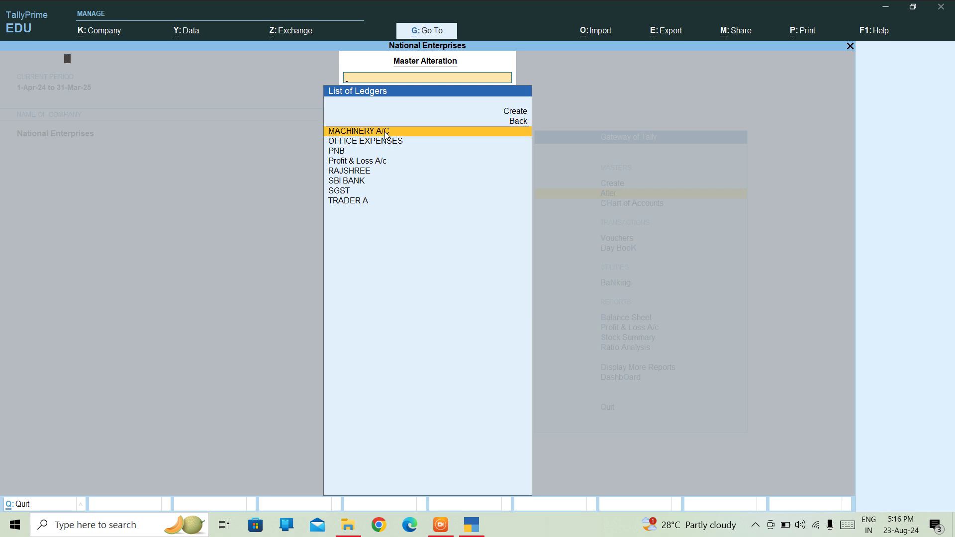
key(Return)
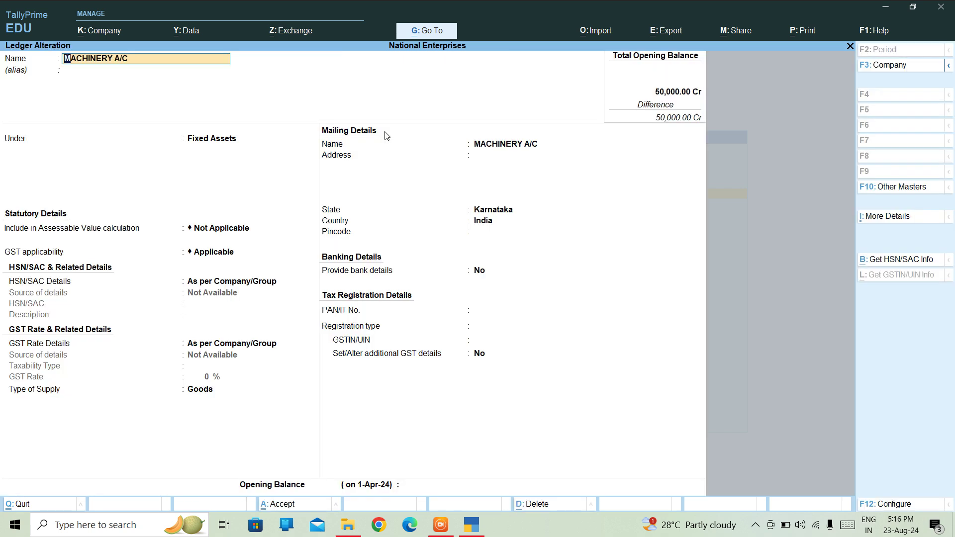
key(alt)
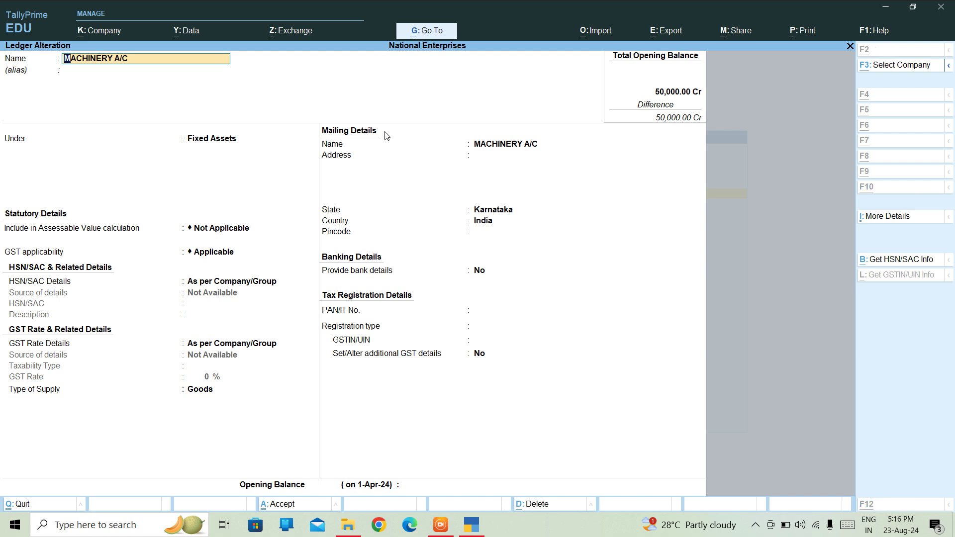
key(alt+d)
key(y)
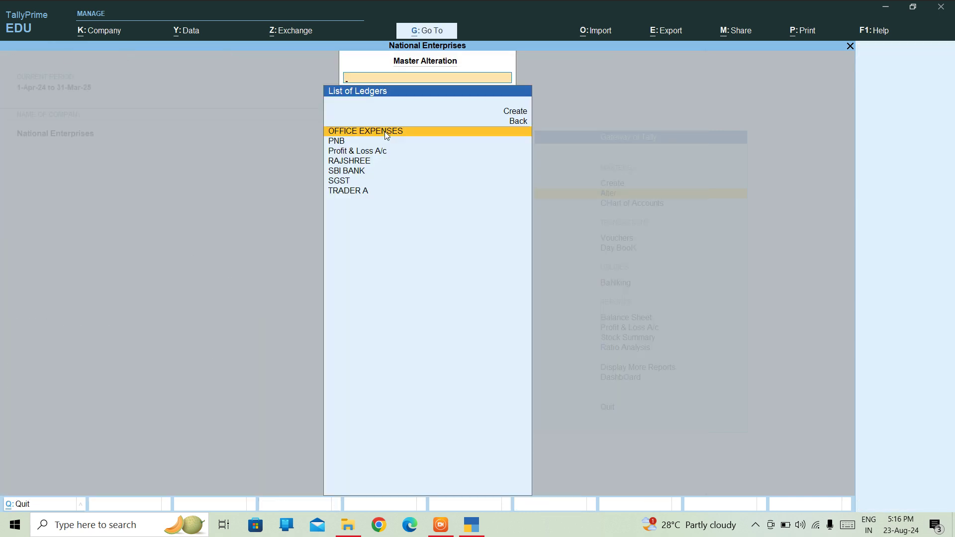
Delete the OFFICE EXPENSES and PNB ledgers, opening each one from the list of ledgers
key(Return)
key(alt+d)
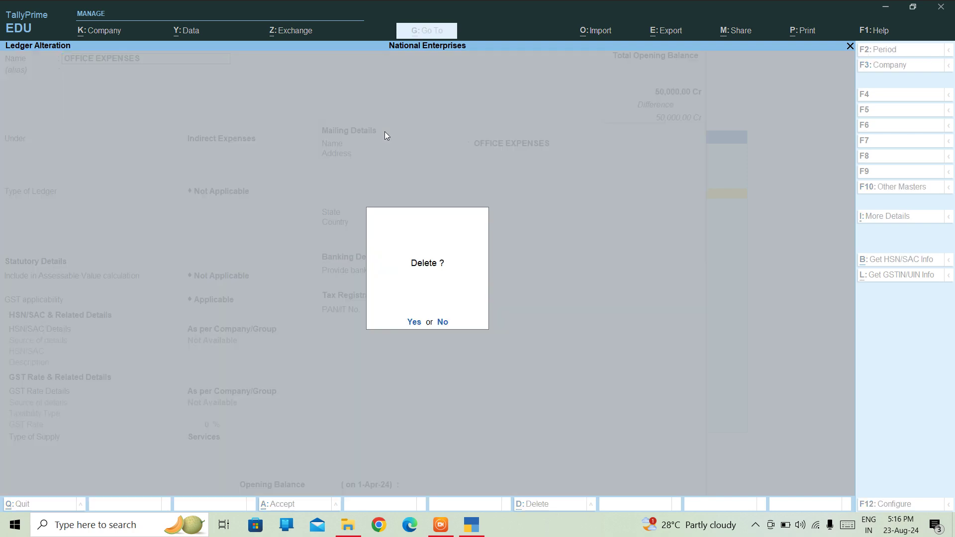
key(y)
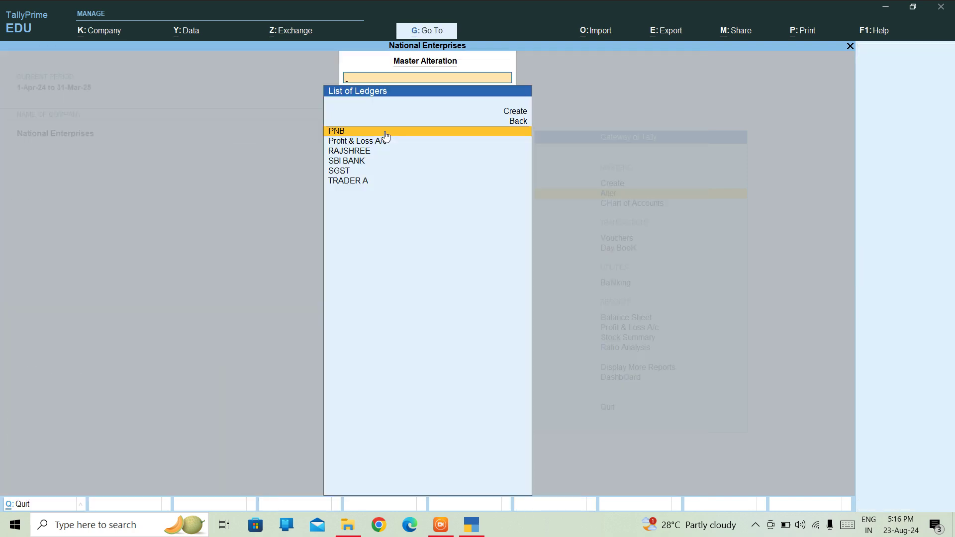
click(386, 136)
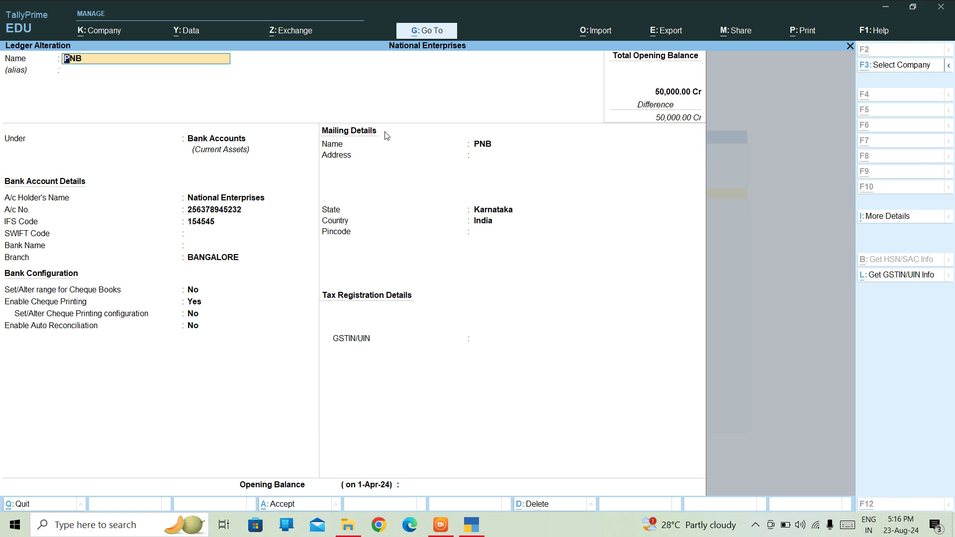
key(alt+d)
key(y)
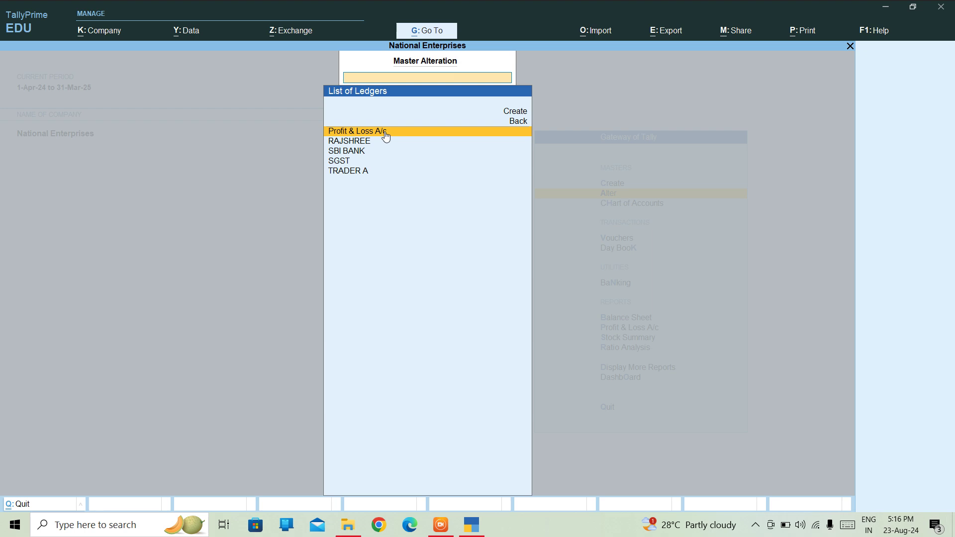
Open the Profit & Loss A/c ledger to check whether it can be deleted, and quit without saving
click(386, 131)
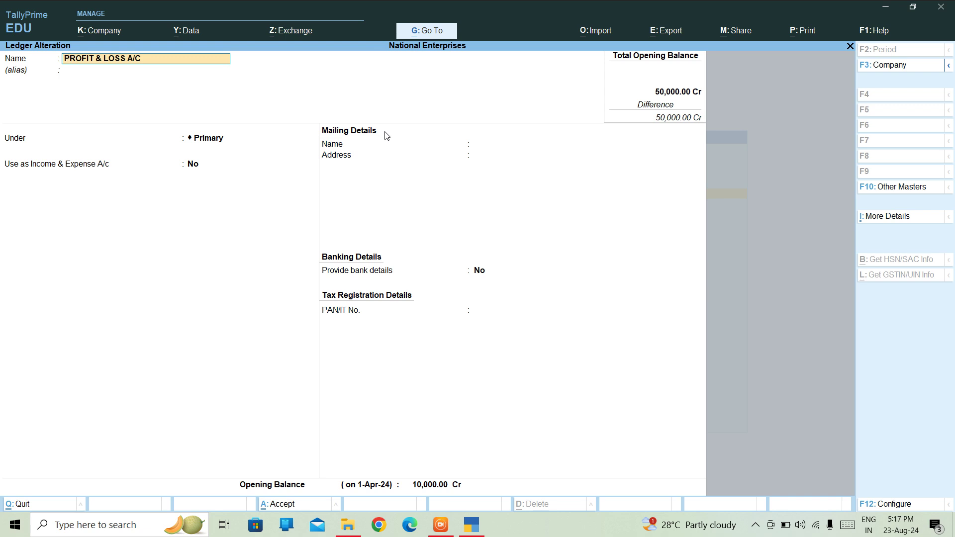
key(alt)
key(BackSpace)
key(Escape)
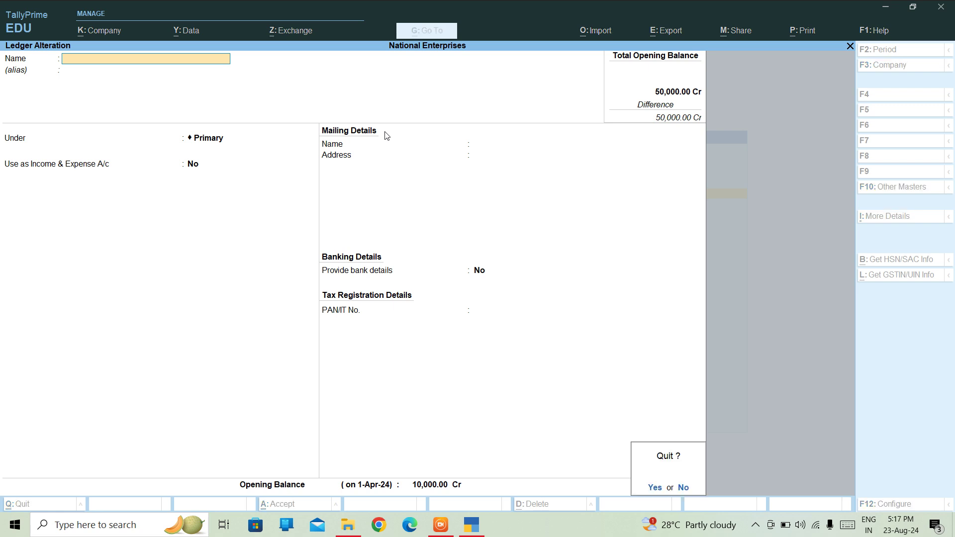
key(Return)
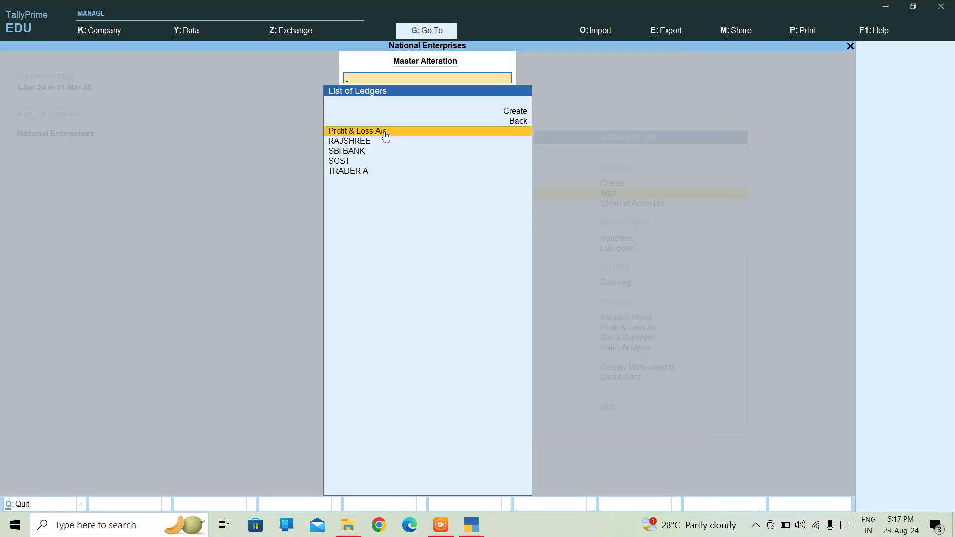
Try setting Use as Income & Expense A/c to Yes for the Profit & Loss A/c ledger, and quit without saving
click(386, 134)
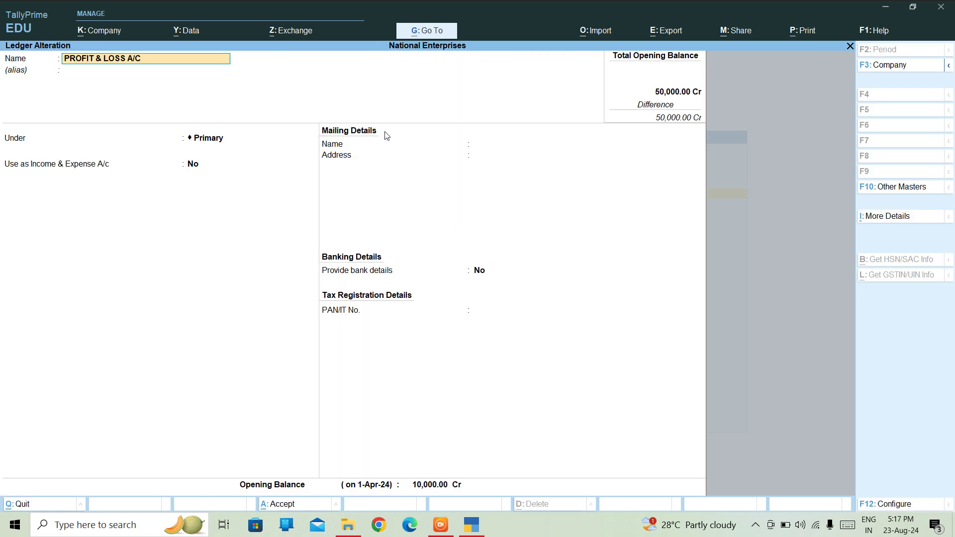
key(Return)
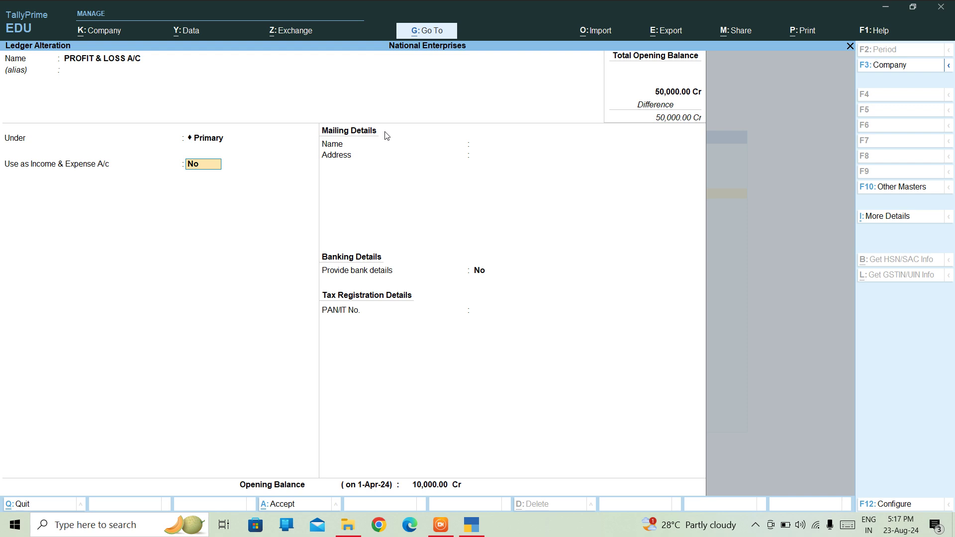
text(Y)
key(Return)
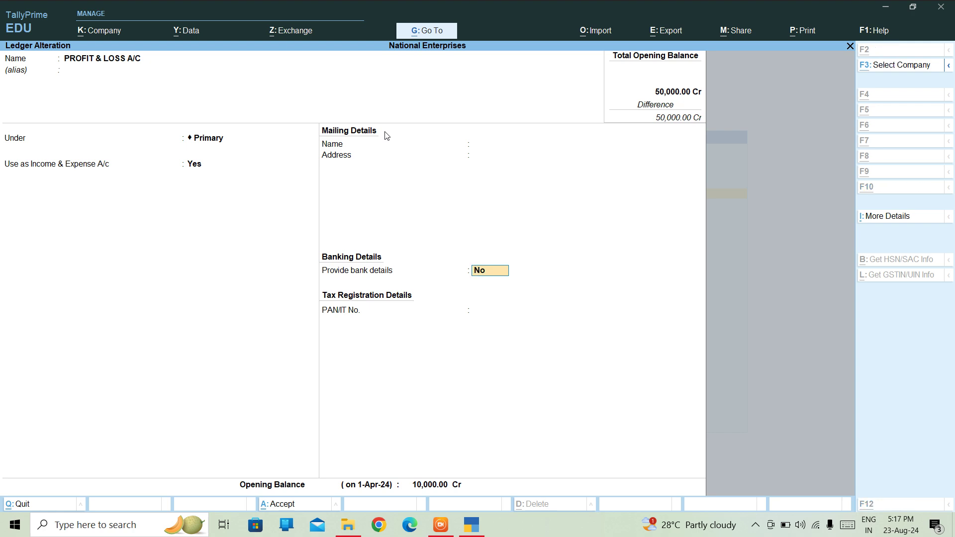
key(Escape)
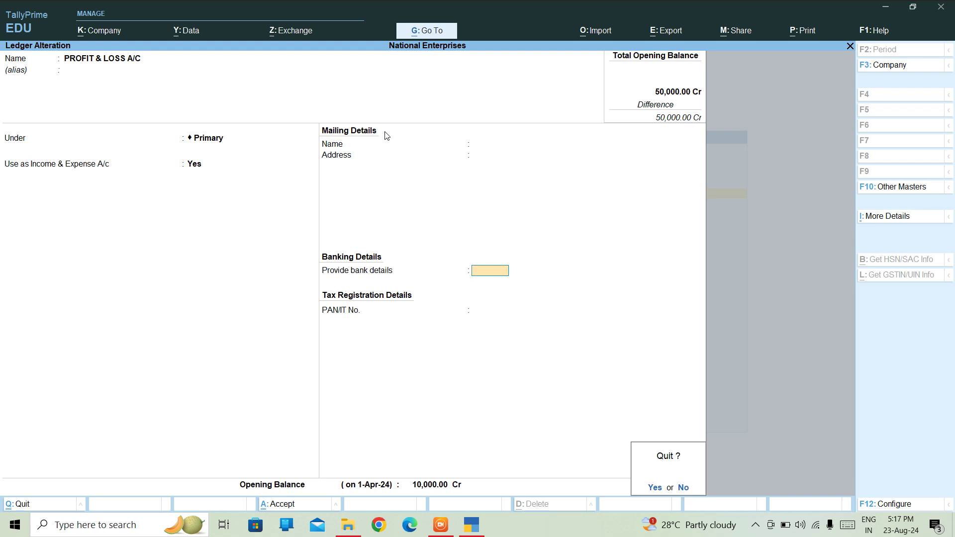
key(y)
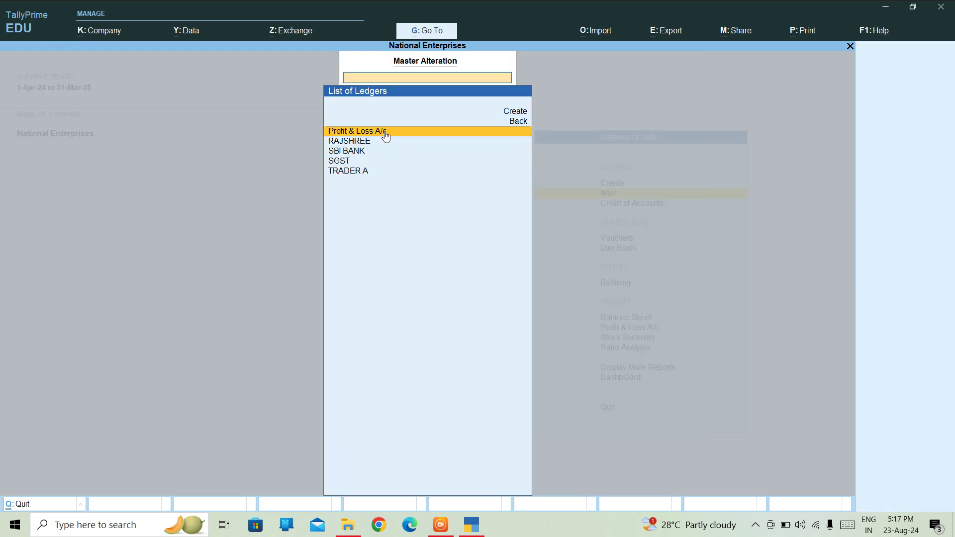
Delete the Sundry Creditors ledger listed directly below Profit & Loss A/c, and delete the SBI BANK ledger
click(386, 140)
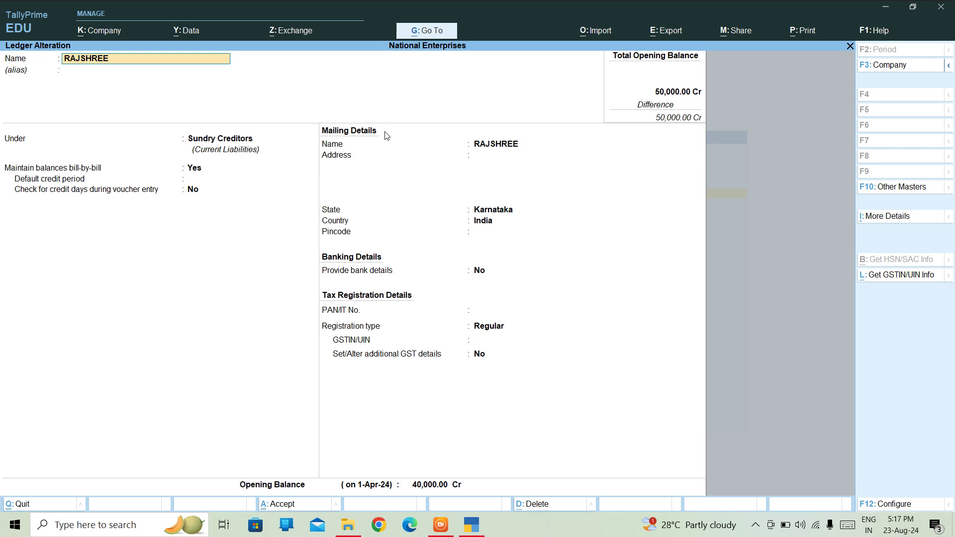
key(alt+d)
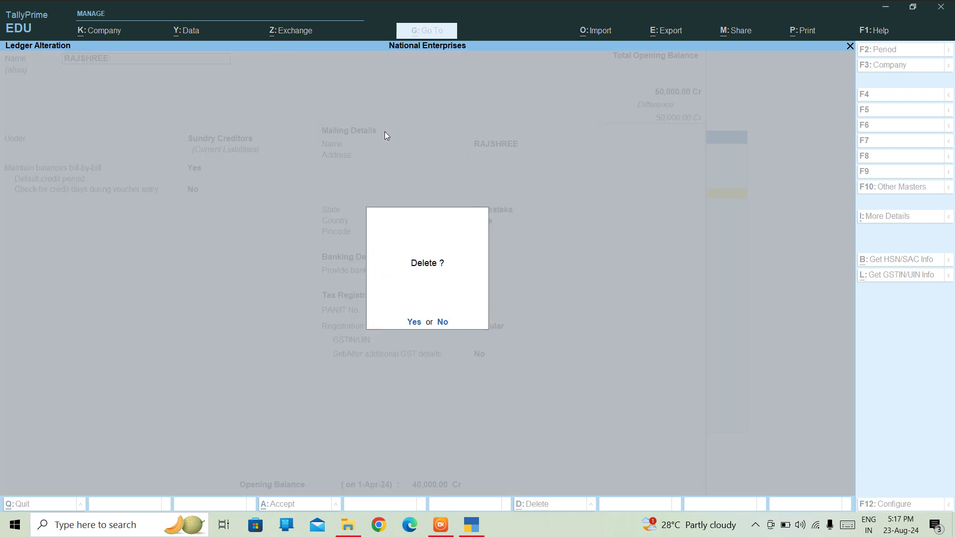
key(y)
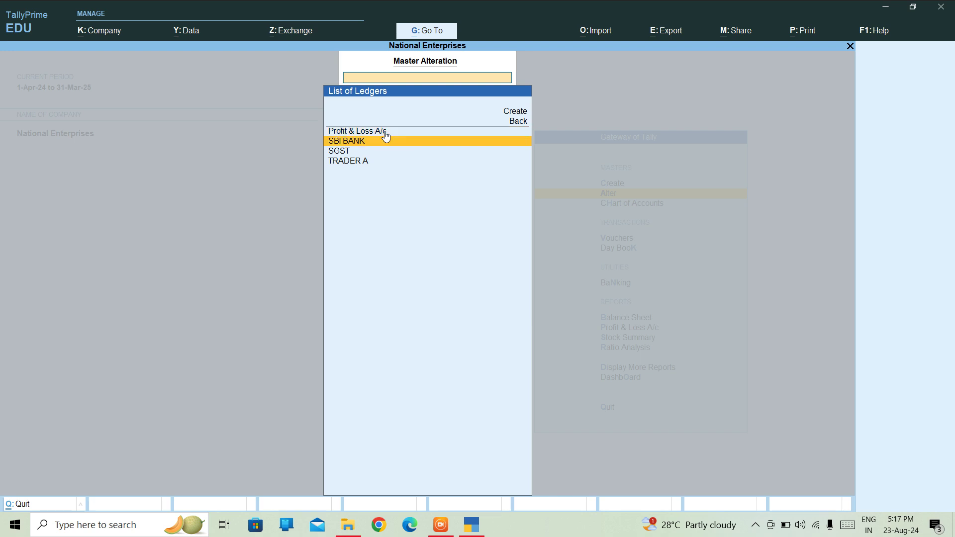
click(386, 141)
key(alt+d)
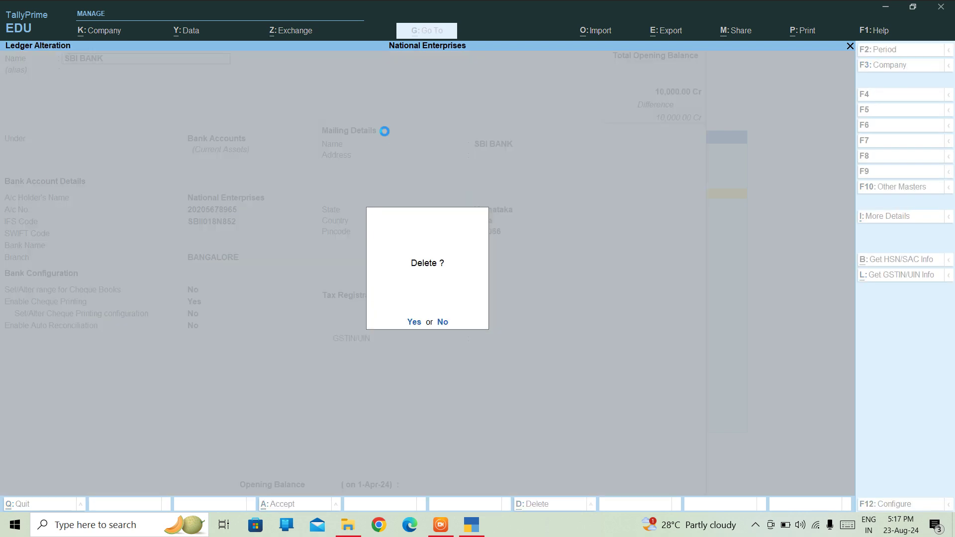
key(y)
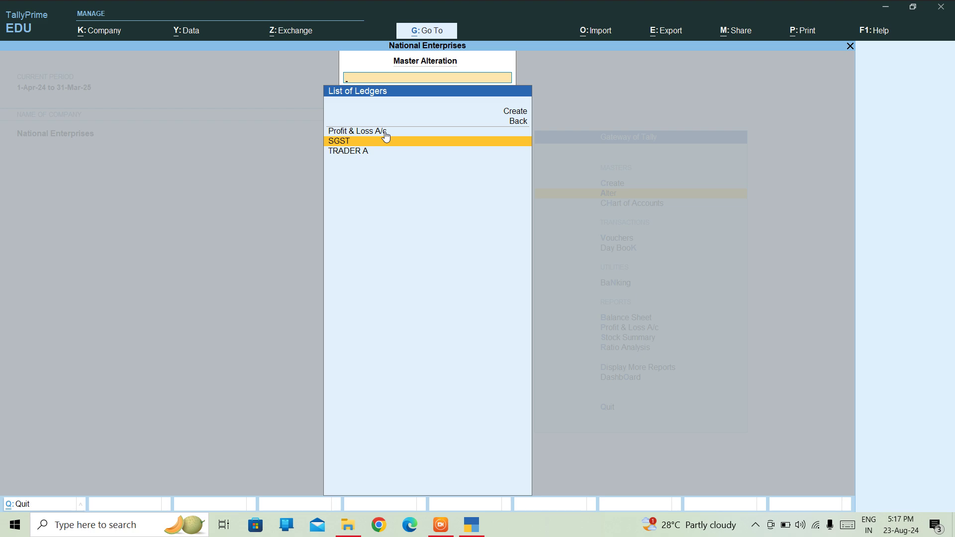
Delete the SGST and TRADER A ledgers, opening each one from the list of ledgers
key(Return)
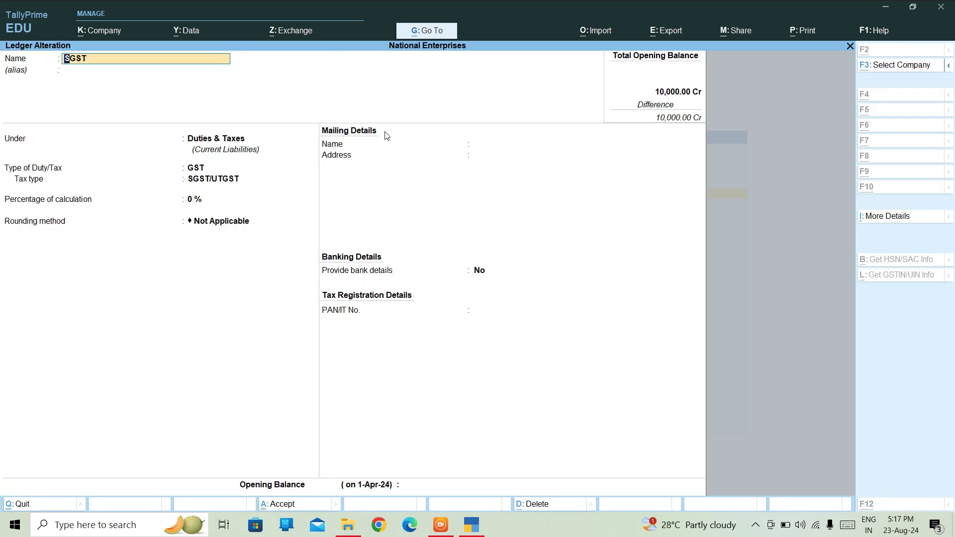
key(alt+d)
key(y)
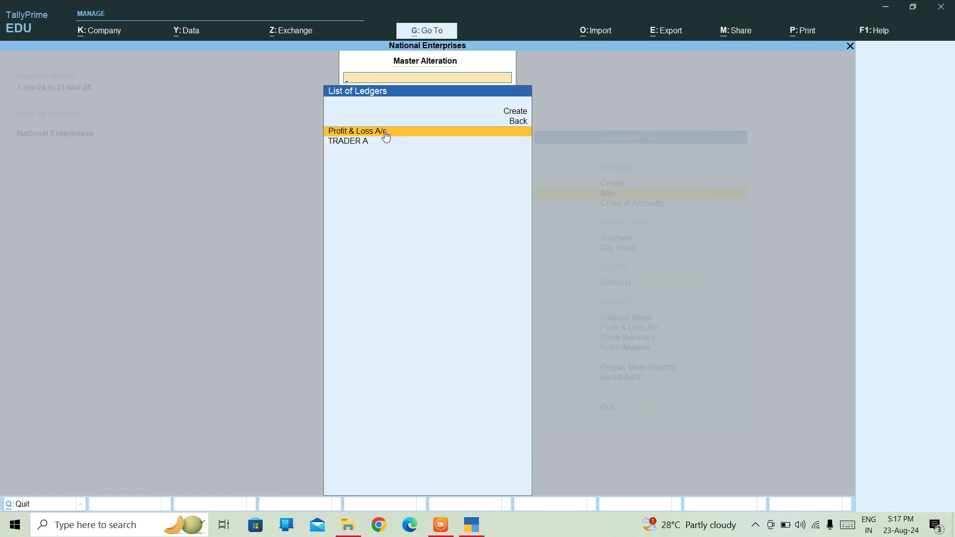
key(Down)
key(Return)
key(alt+d)
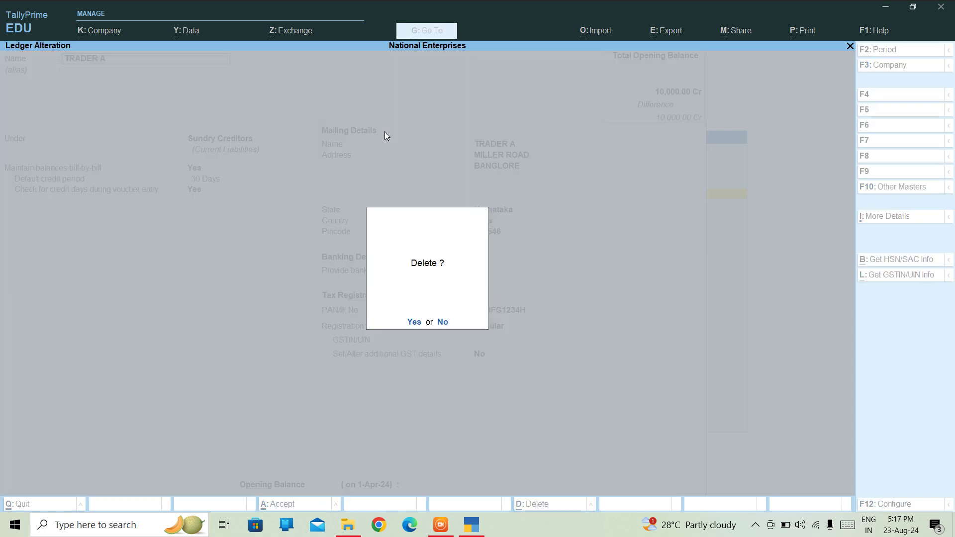
key(y)
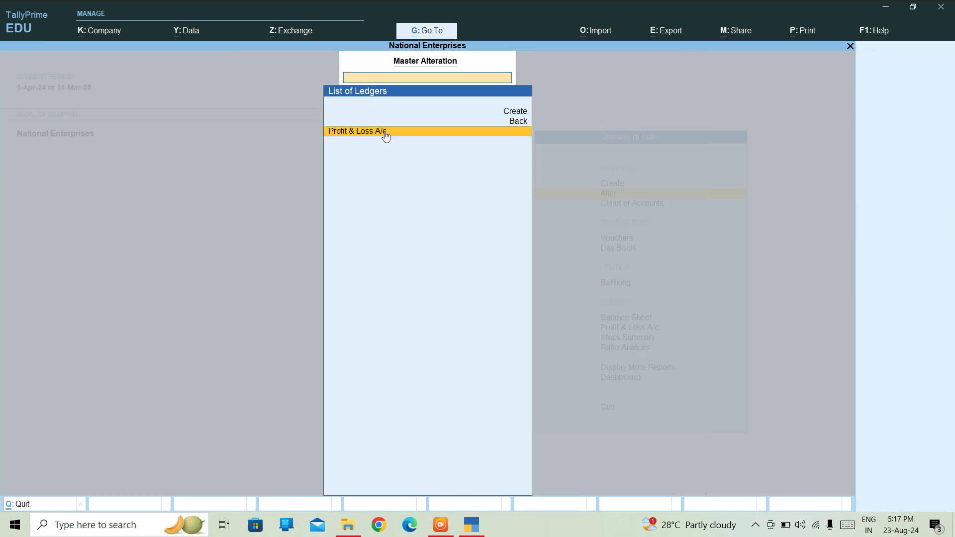
Try clearing the name of the Profit & Loss A/c ledger, quit without saving, and return to the Gateway of Tally
click(386, 137)
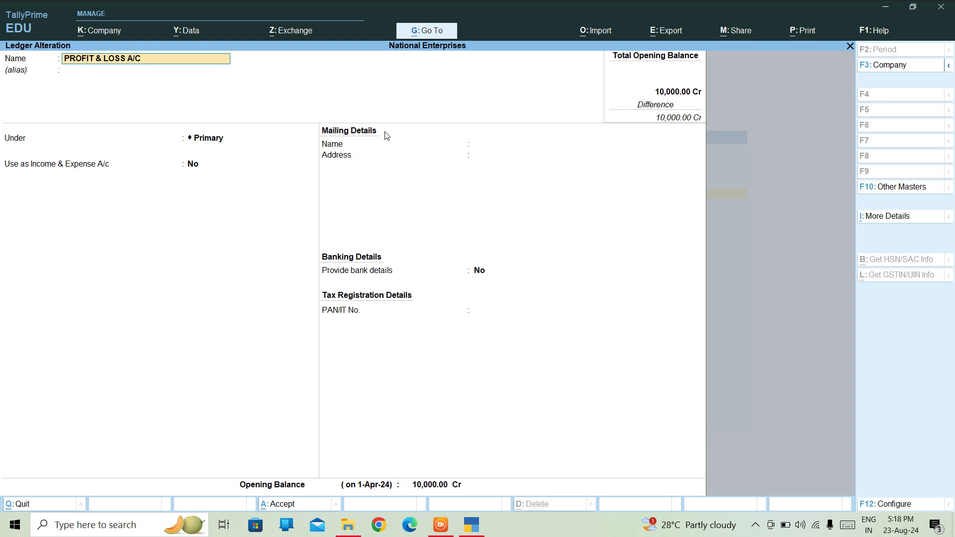
key(BackSpace)
key(Escape)
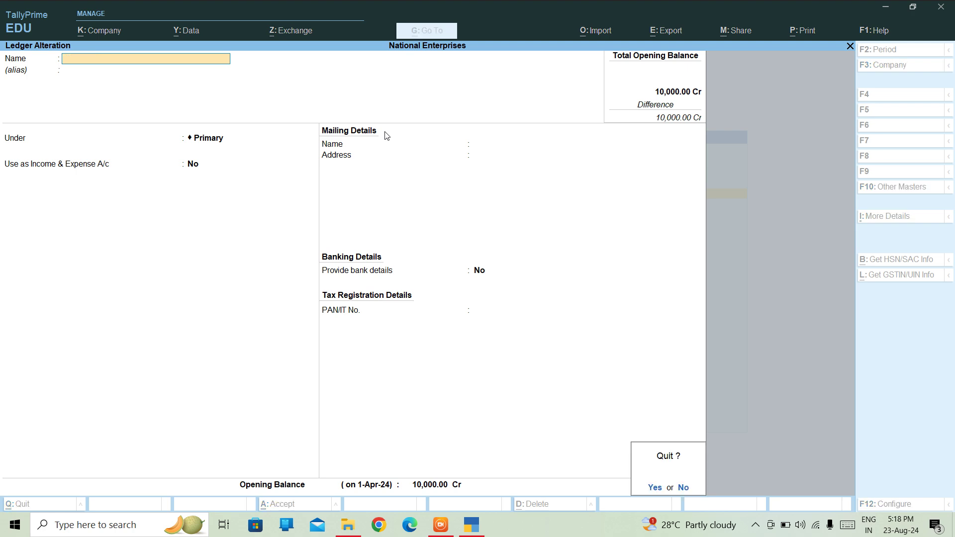
key(y)
key(Escape)
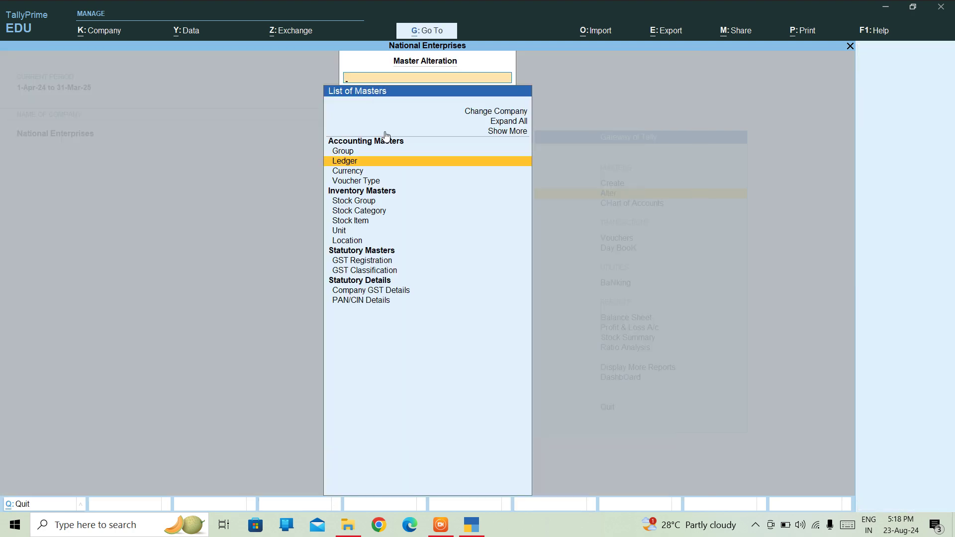
key(Escape)
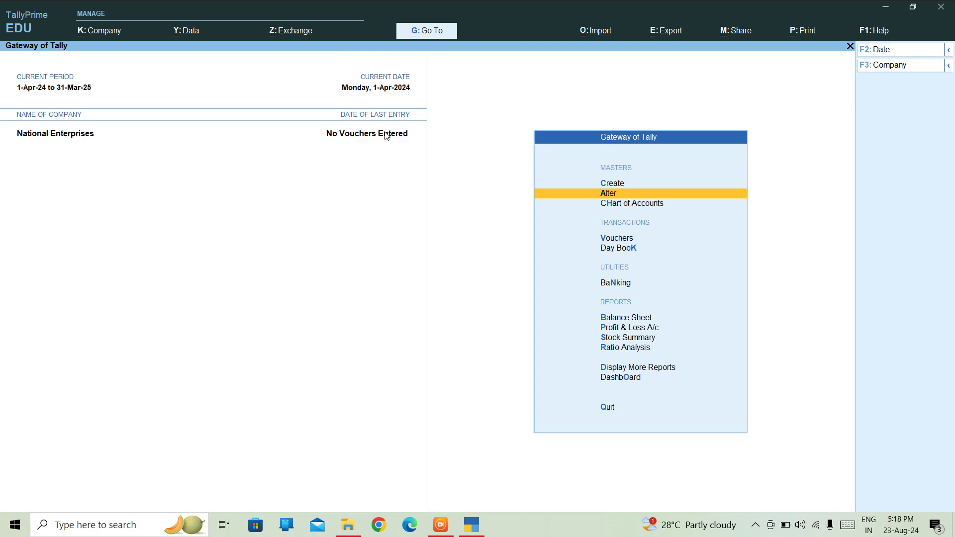
Check the Trial Balance and the monthly summary of Profit & Loss A/c, and return to the Gateway of Tally
key(d)
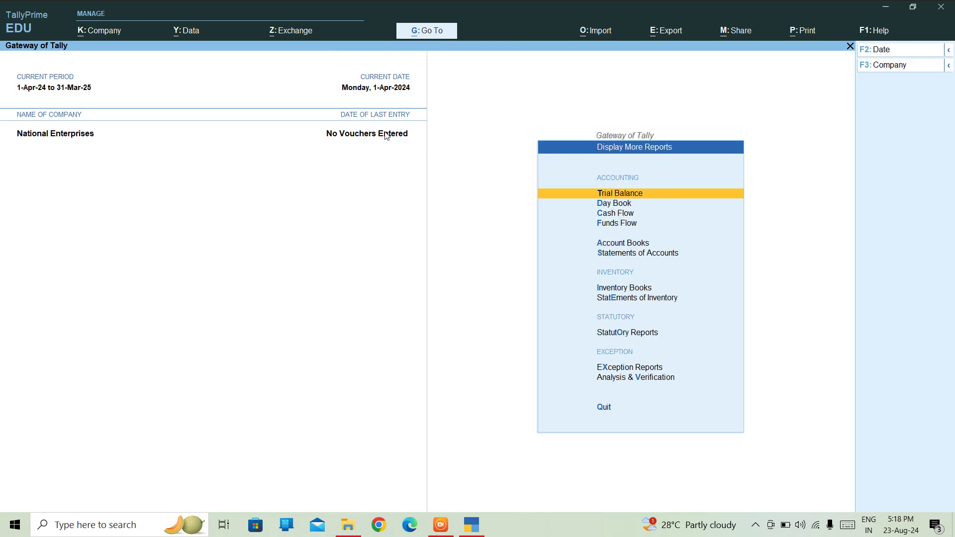
key(Return)
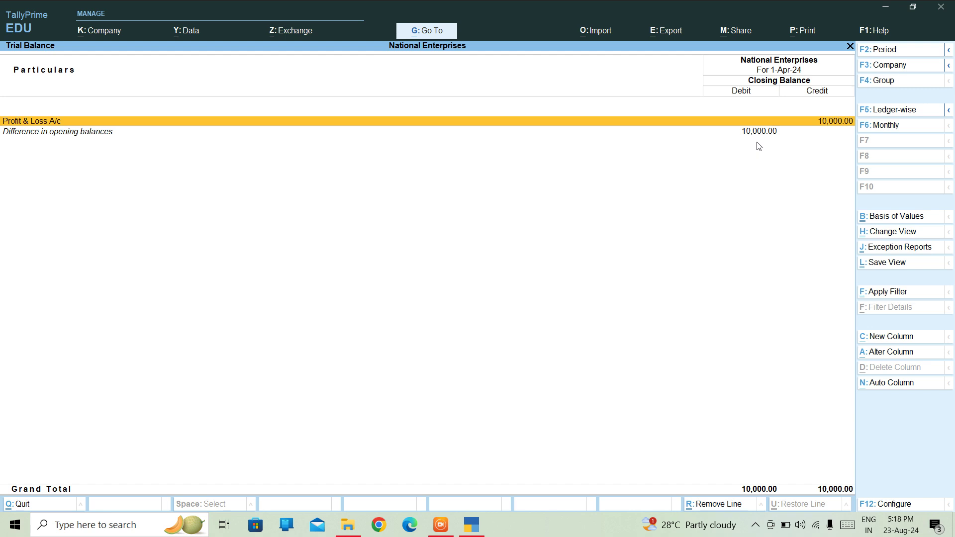
key(Return)
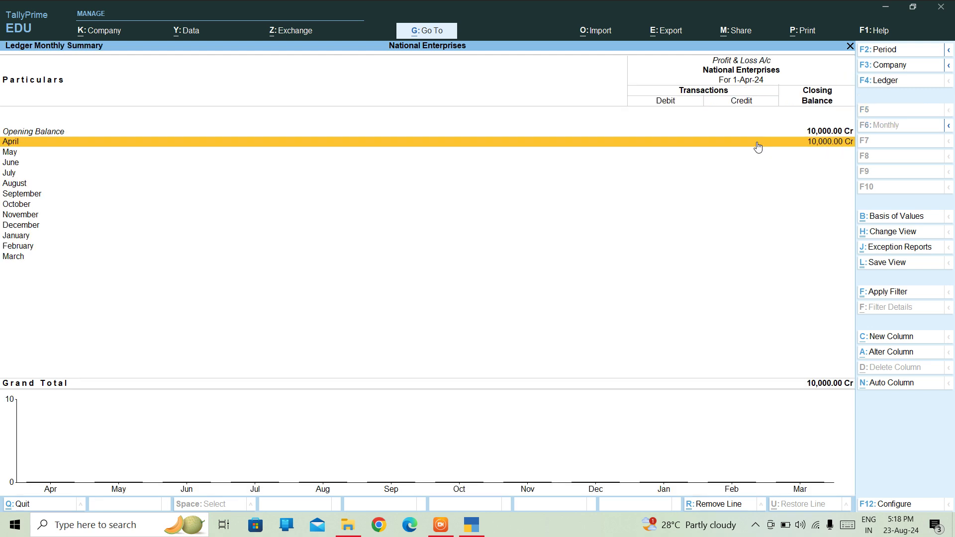
key(Escape)
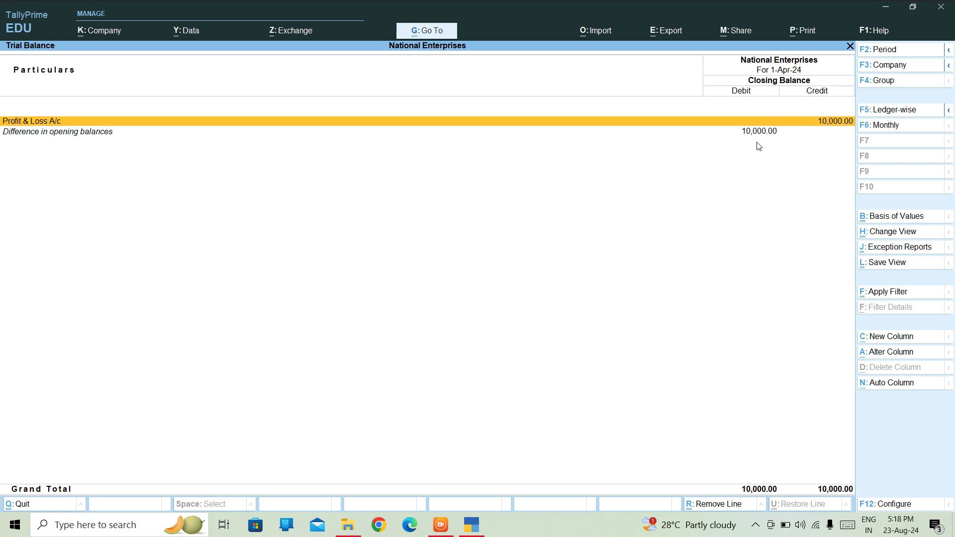
key(Escape)
key(Escape)
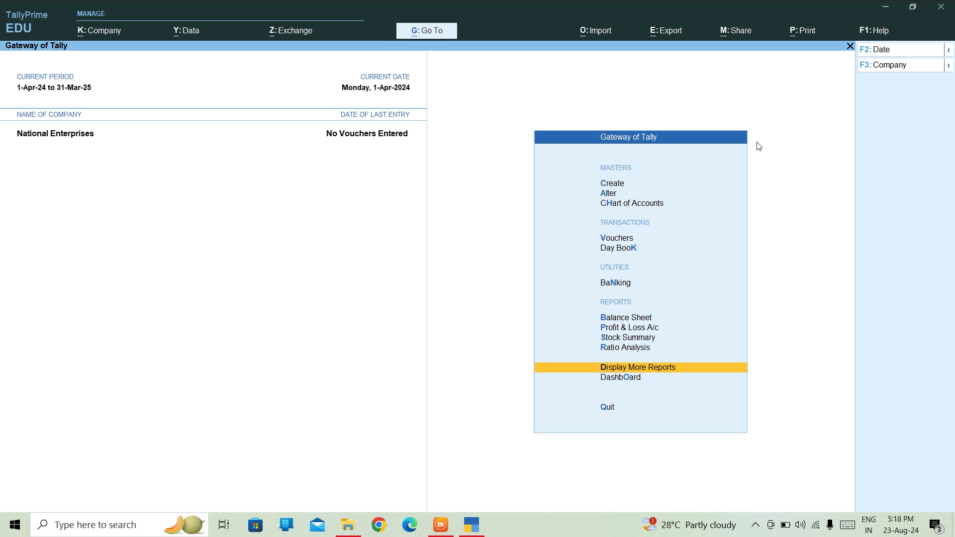
Open the list of ledgers for master alteration from the Gateway of Tally
key(Up)
key(Up)
key(Up)
key(Up)
key(Up)
key(Up)
key(Down)
key(Down)
key(Down)
key(Down)
key(Down)
key(Down)
key(Down)
key(Down)
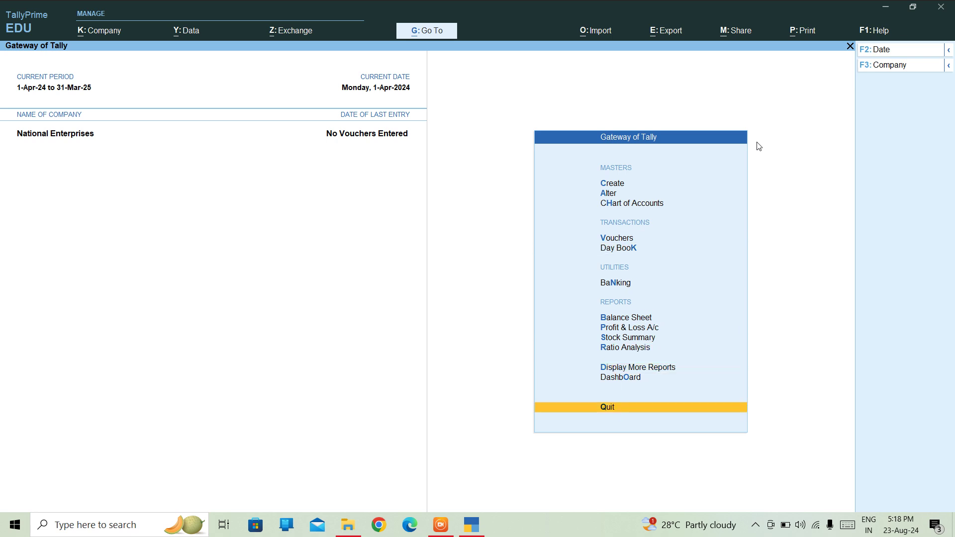
key(Down)
key(Down)
key(Return)
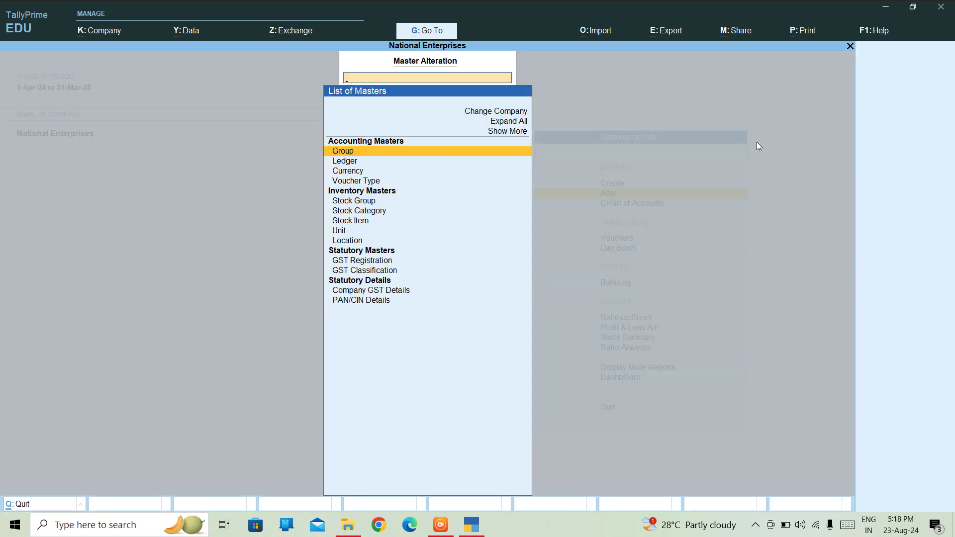
key(Down)
key(Return)
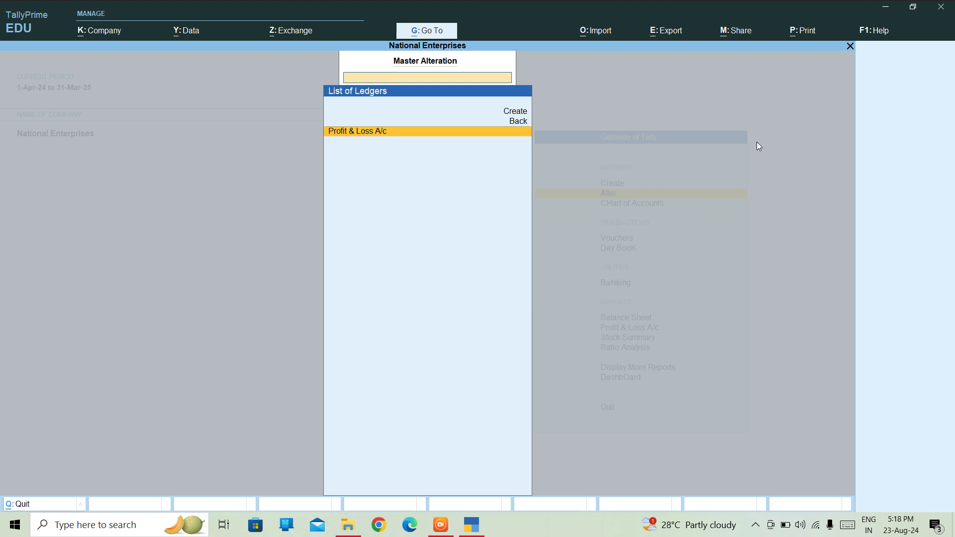
Set the opening balance of the Profit & Loss A/c ledger to 50,000 Cr, save it, and return to the Gateway of Tally
key(Return)
key(Return)
key(Return)
key(Return)
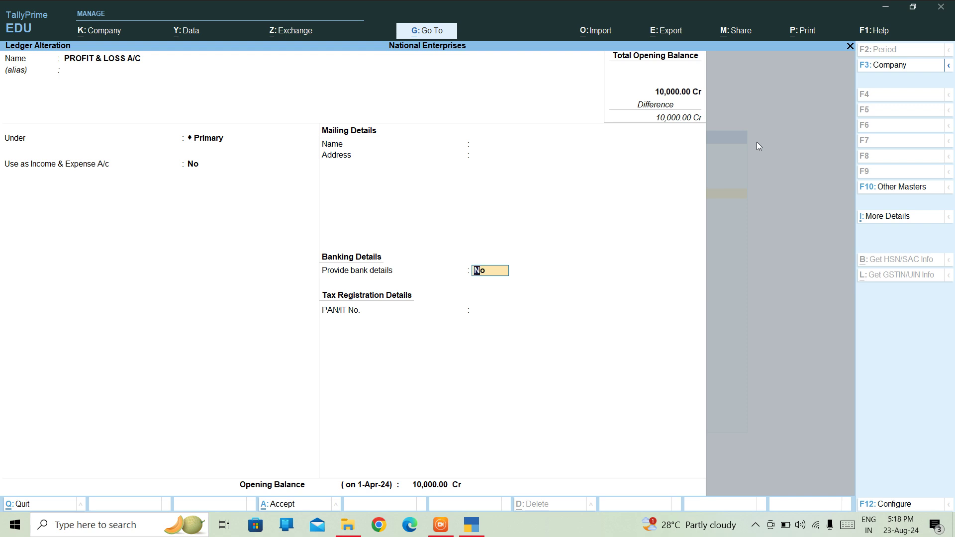
key(Return)
key(BackSpace)
text(50000)
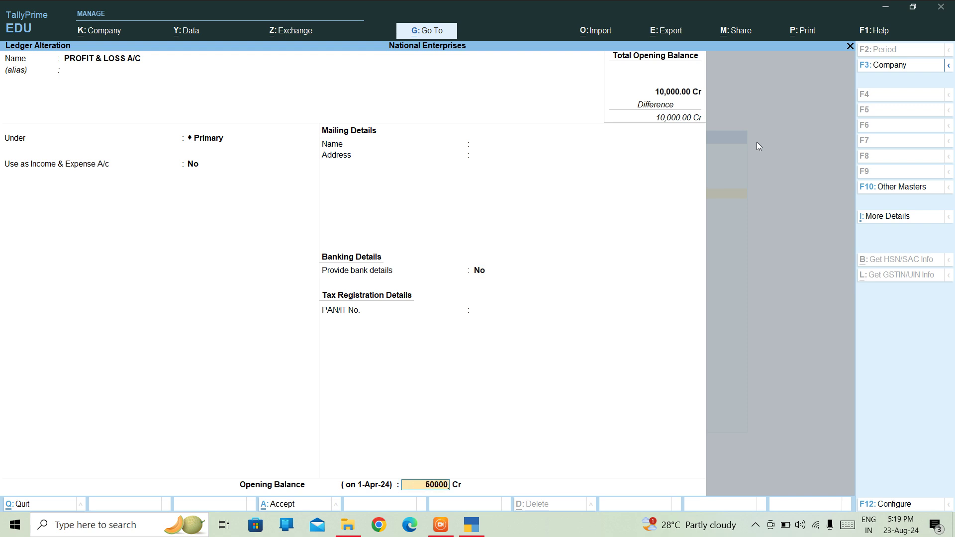
key(Return)
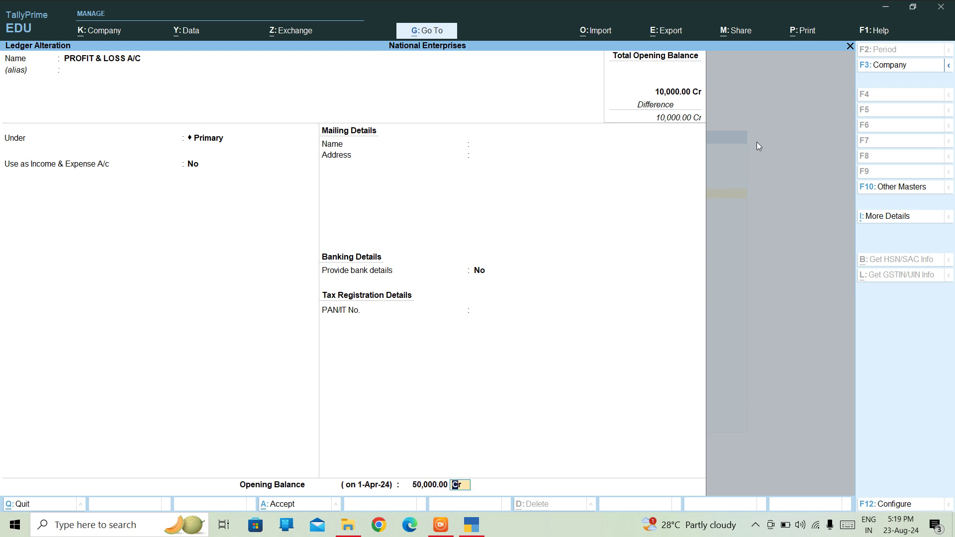
key(Return)
key(Escape)
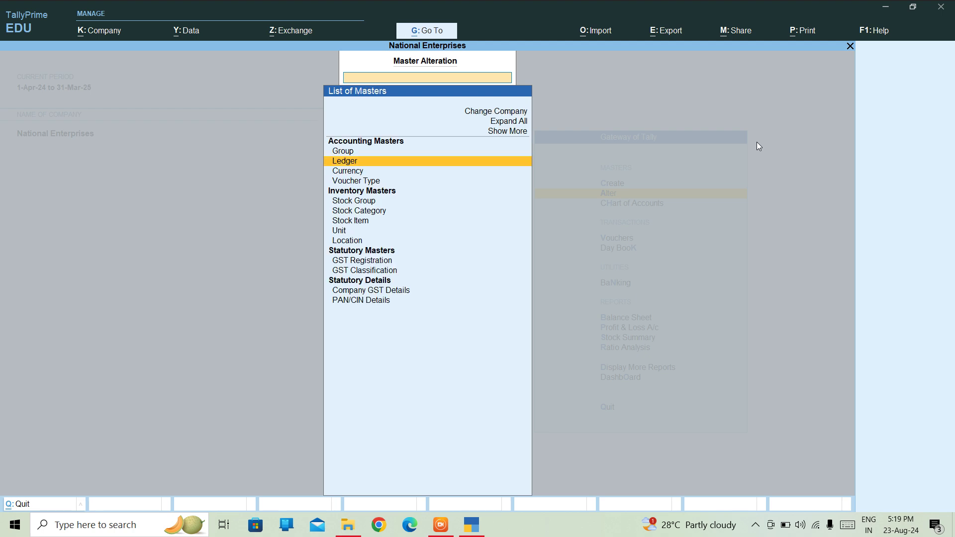
key(Escape)
Check the Profit & Loss A/c balance in the Trial Balance and open its monthly summary
key(d)
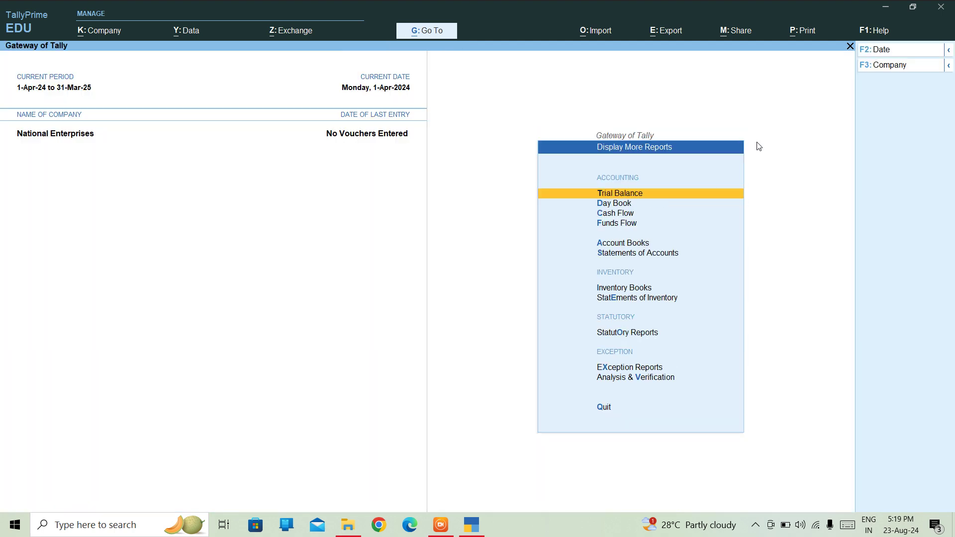
key(t)
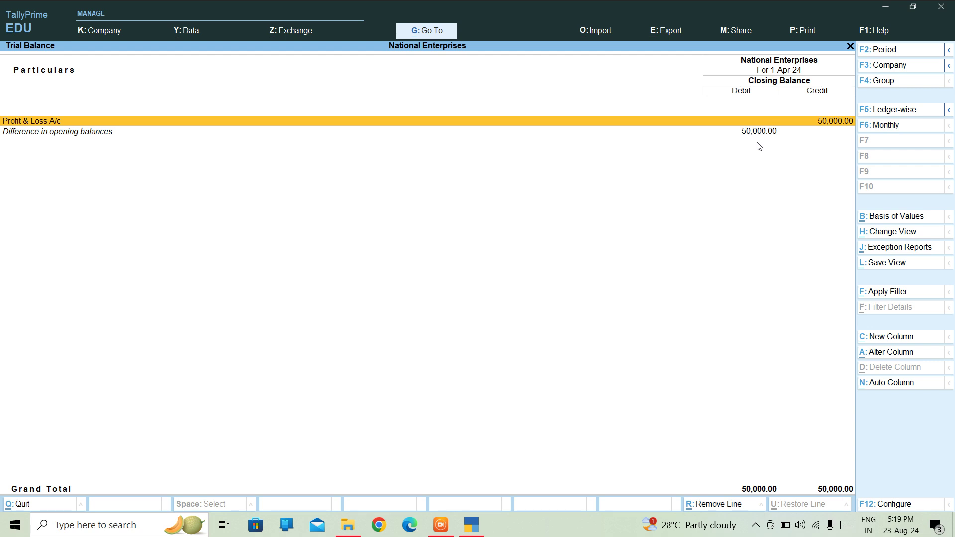
key(Return)
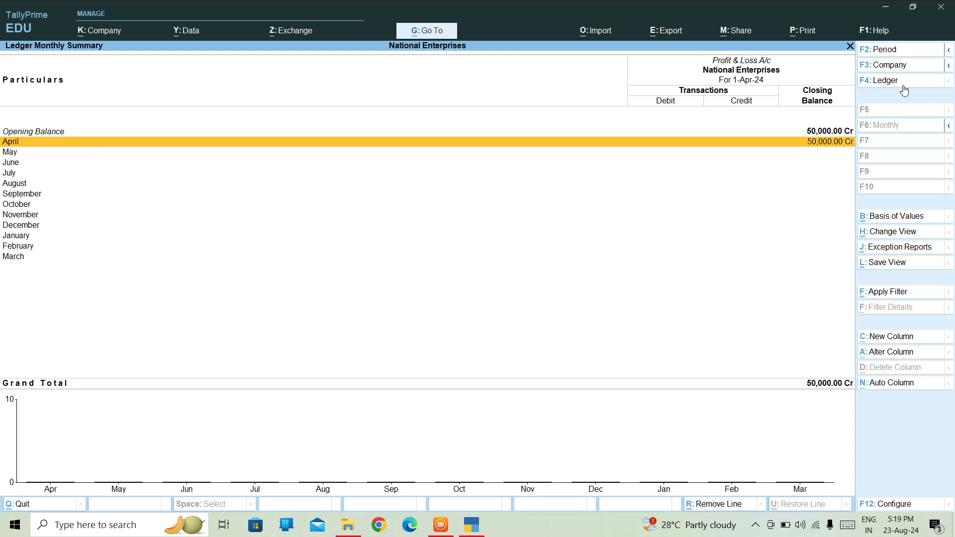